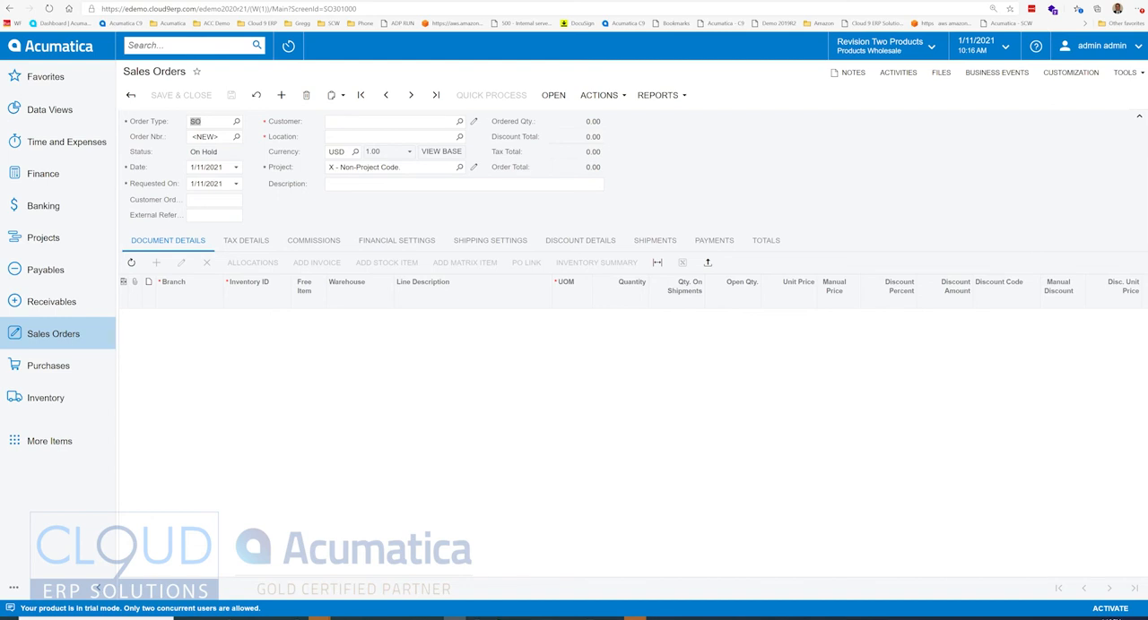
Step: Set the customer of the new SO order to ABARTENDE - USA Bartending School
{"action": "key", "text": "Tab"}
{"action": "key", "text": "Tab"}
{"action": "key", "text": "Tab"}
{"action": "key", "text": "Tab"}
{"action": "key", "text": "Tab"}
{"action": "key", "text": "Tab"}
{"action": "type", "text": "bar"}
{"action": "key", "text": "Tab"}
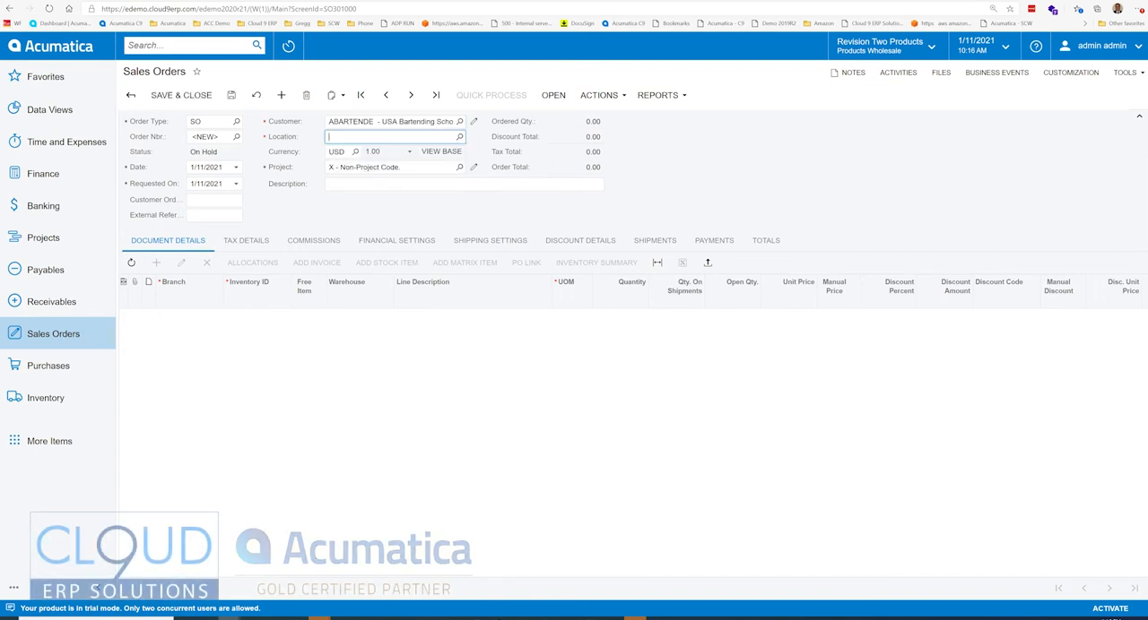
Step: Add an order line for the Acer laptop computer, inventory ID AACOMPUT01, with a quantity of 1
{"action": "left_click", "coordinate": [156, 262]}
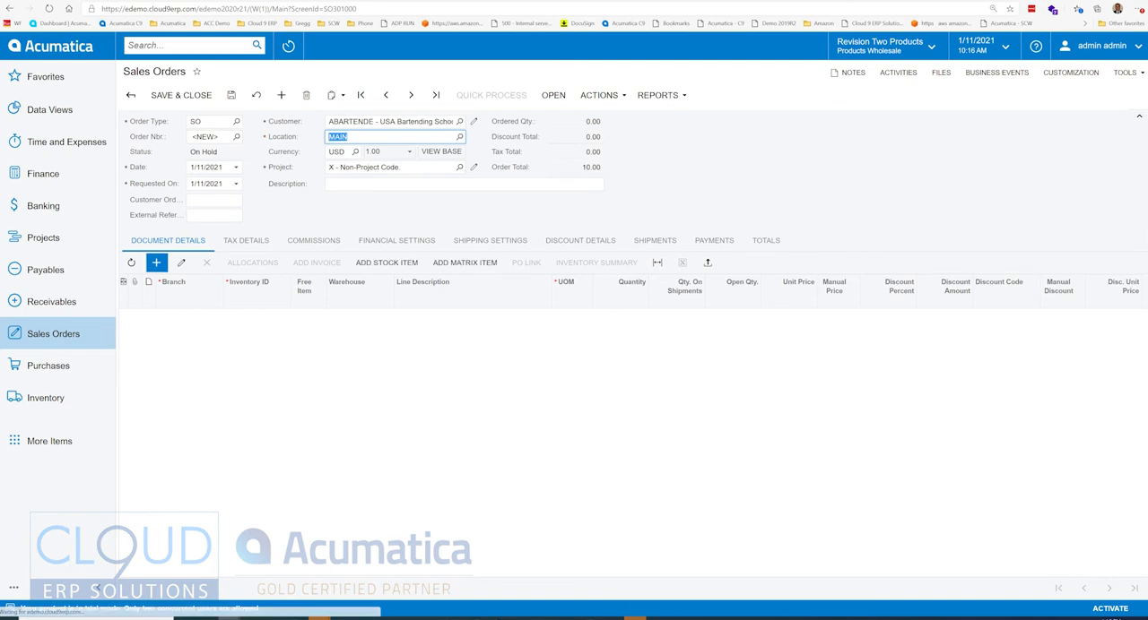
{"action": "key", "text": "Tab"}
{"action": "type", "text": "A"}
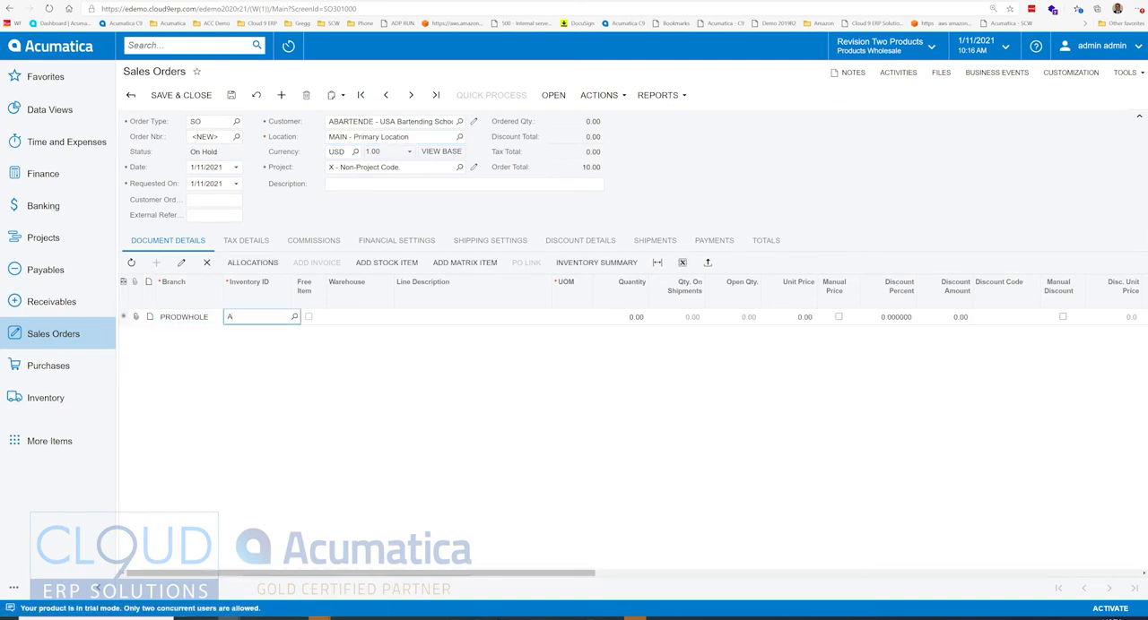
{"action": "type", "text": "C"}
{"action": "key", "text": "Tab"}
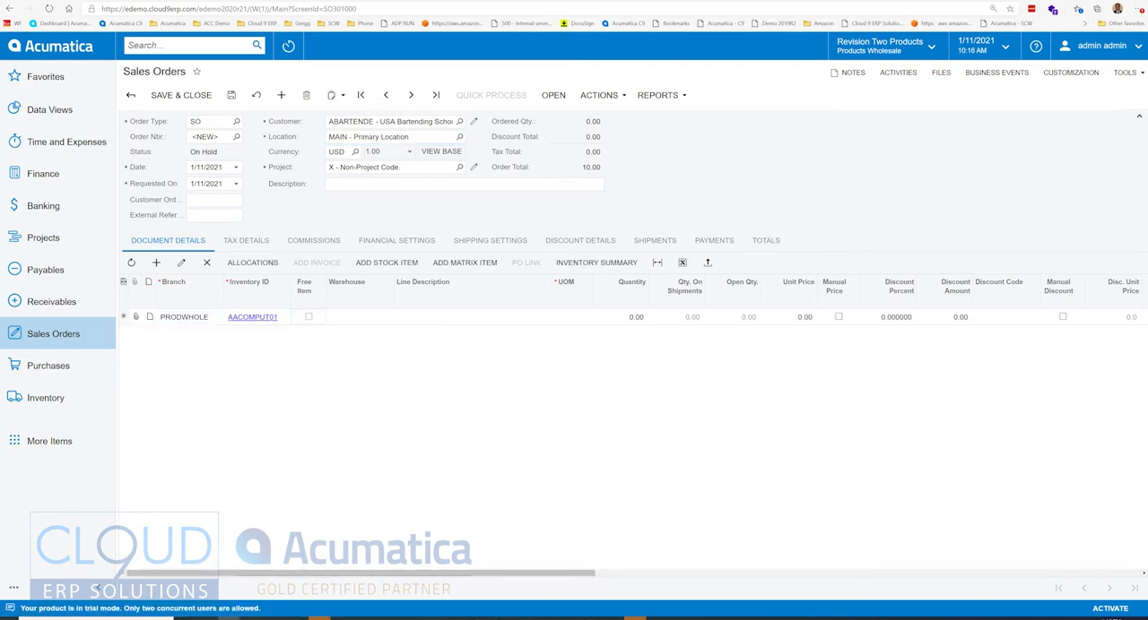
{"action": "key", "text": "Tab"}
{"action": "key", "text": "Tab"}
{"action": "key", "text": "Tab"}
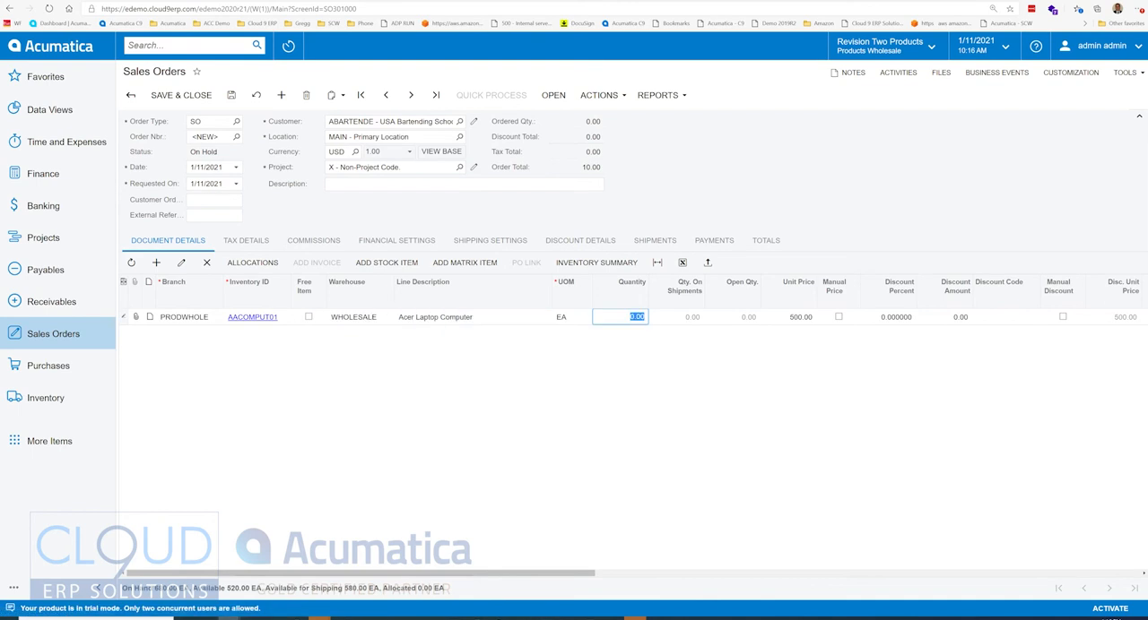
{"action": "type", "text": "1"}
{"action": "key", "text": "Tab"}
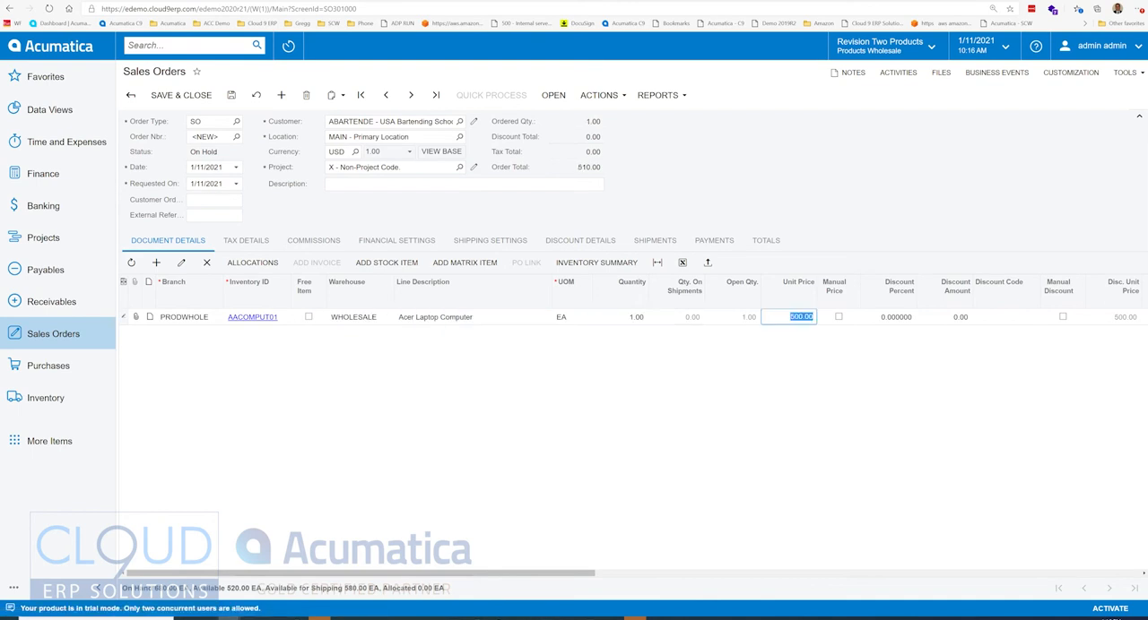
Step: Check the order's shipping settings and save the order with Ship Via left blank
{"action": "left_click", "coordinate": [490, 241]}
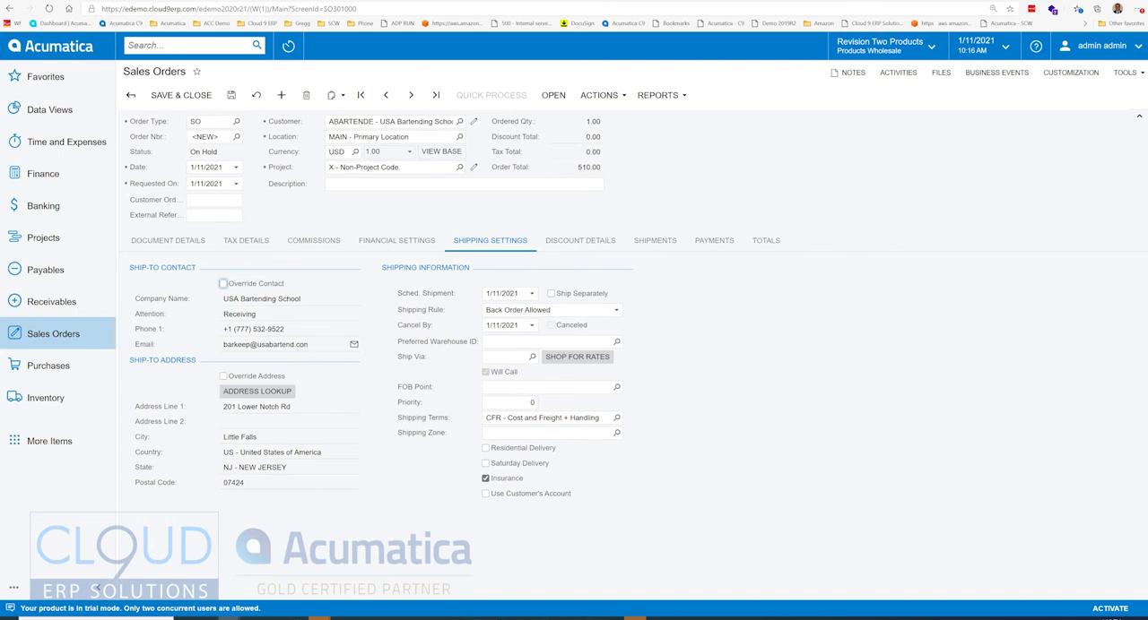
{"action": "key", "text": "ctrl+s"}
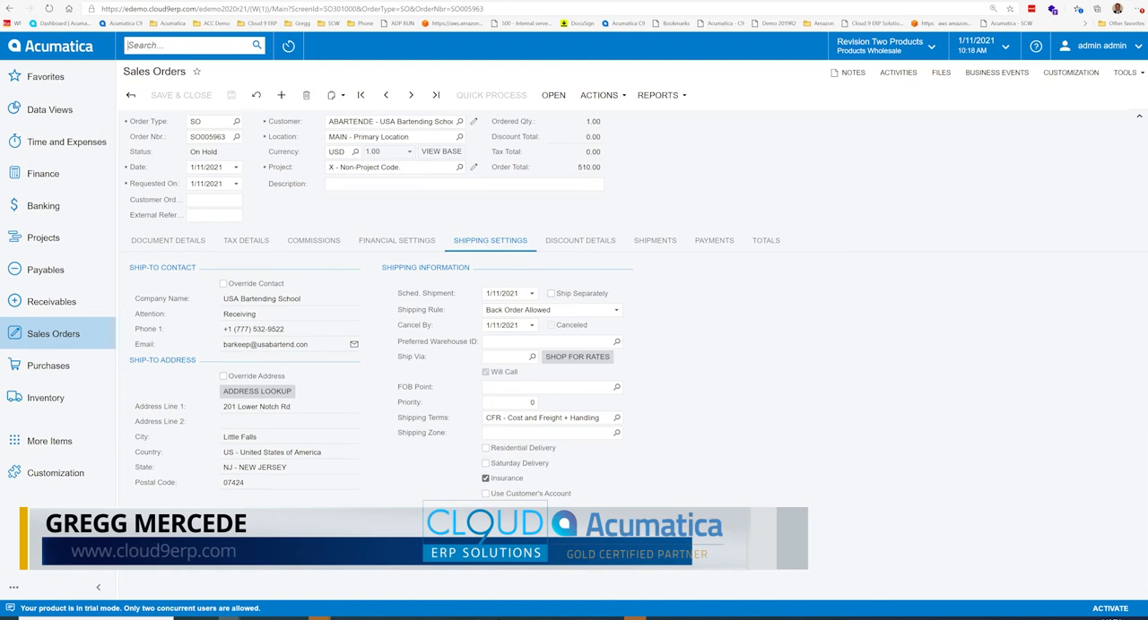
Step: Search for the Customization Projects screen and open the Workflow2020R2 project
{"action": "type", "text": "customiz"}
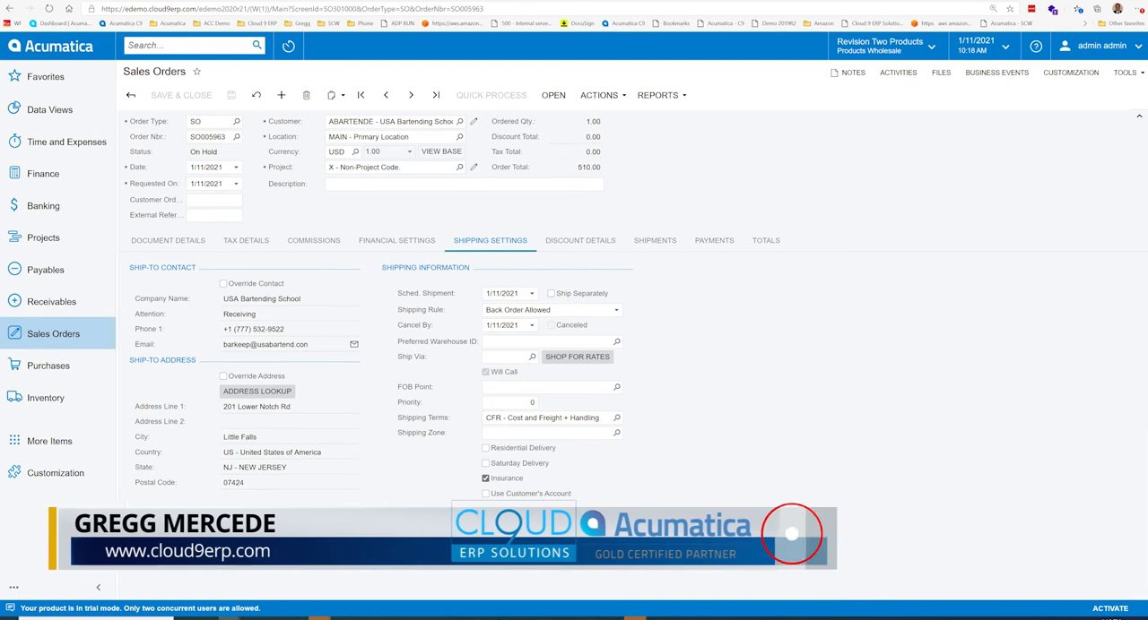
{"action": "type", "text": "a"}
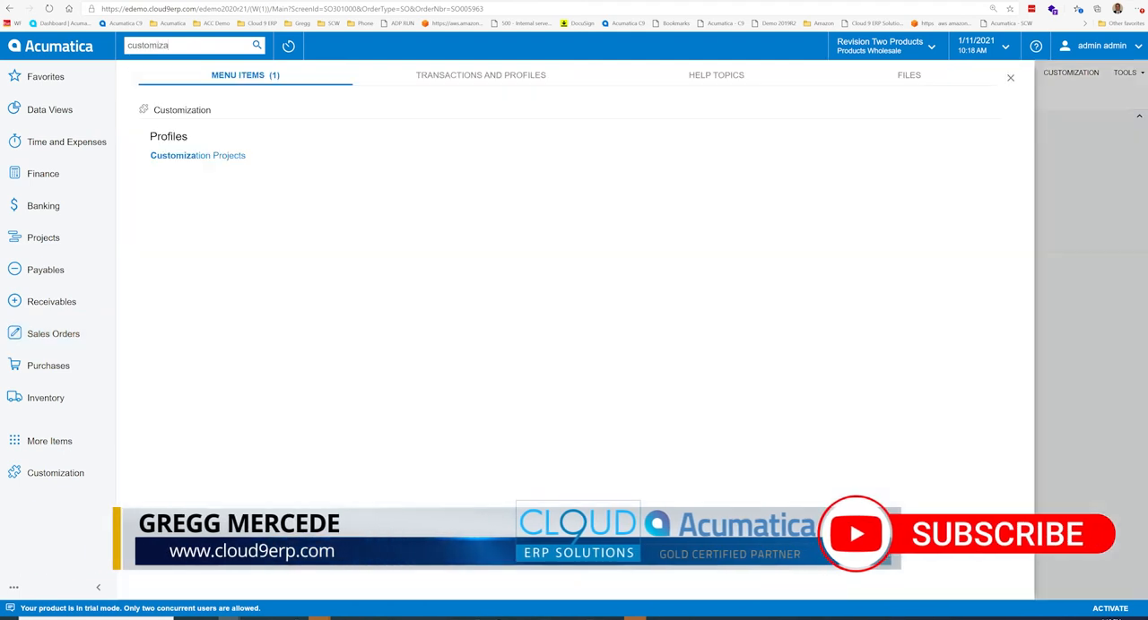
{"action": "left_click", "coordinate": [198, 156]}
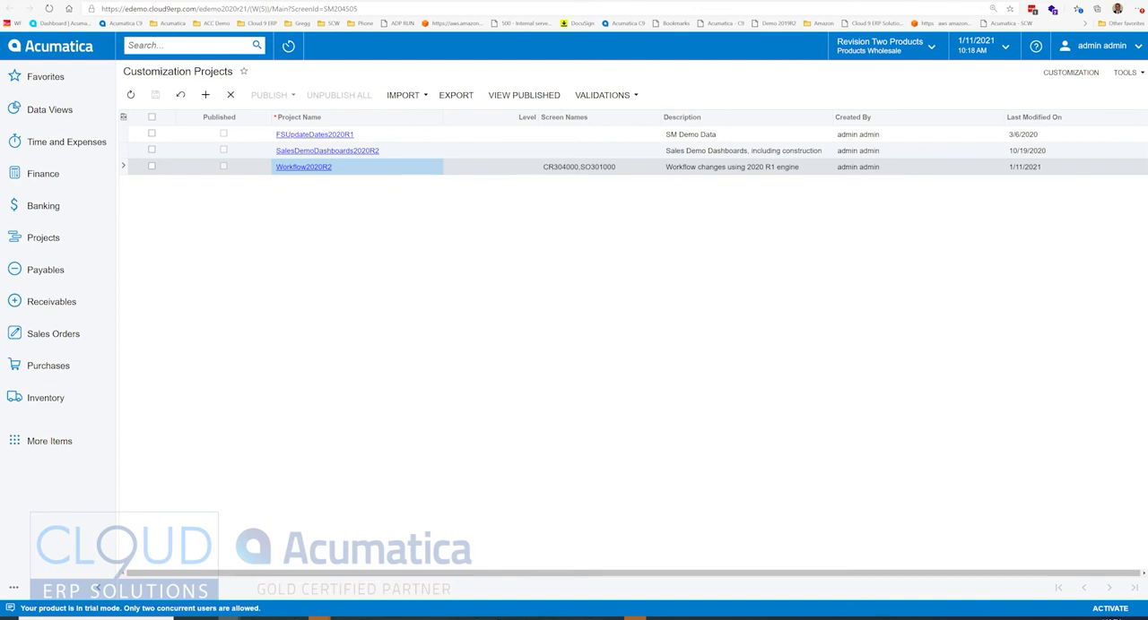
{"action": "left_click", "coordinate": [304, 168]}
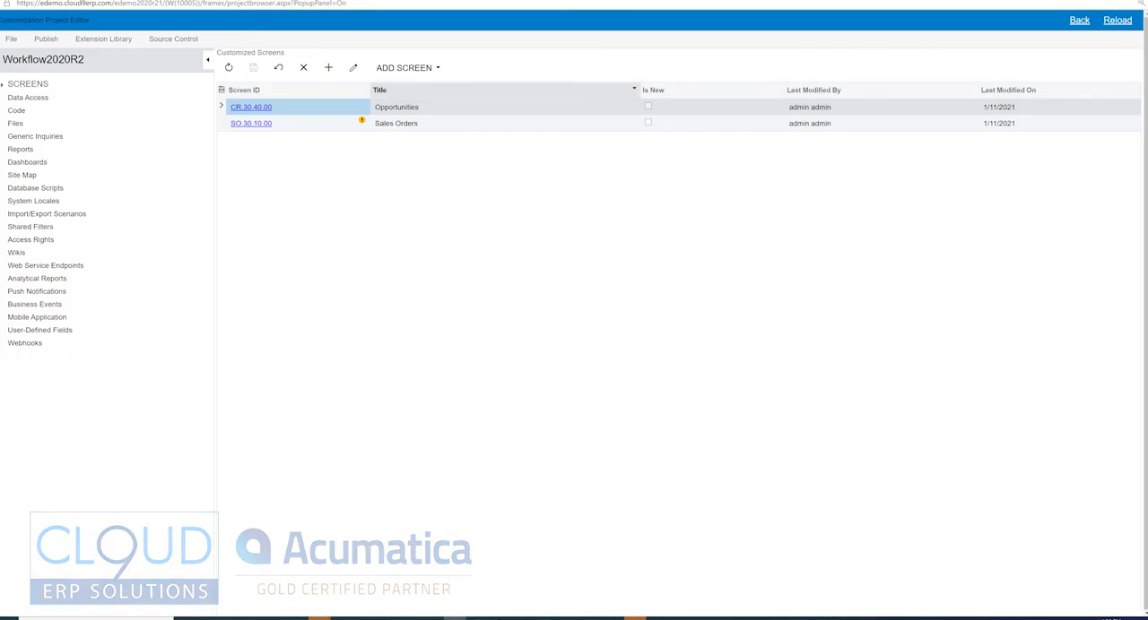
Step: Open the customized Sales Orders screen SO301000 in the project editor and expand its customization elements
{"action": "left_click", "coordinate": [431, 123]}
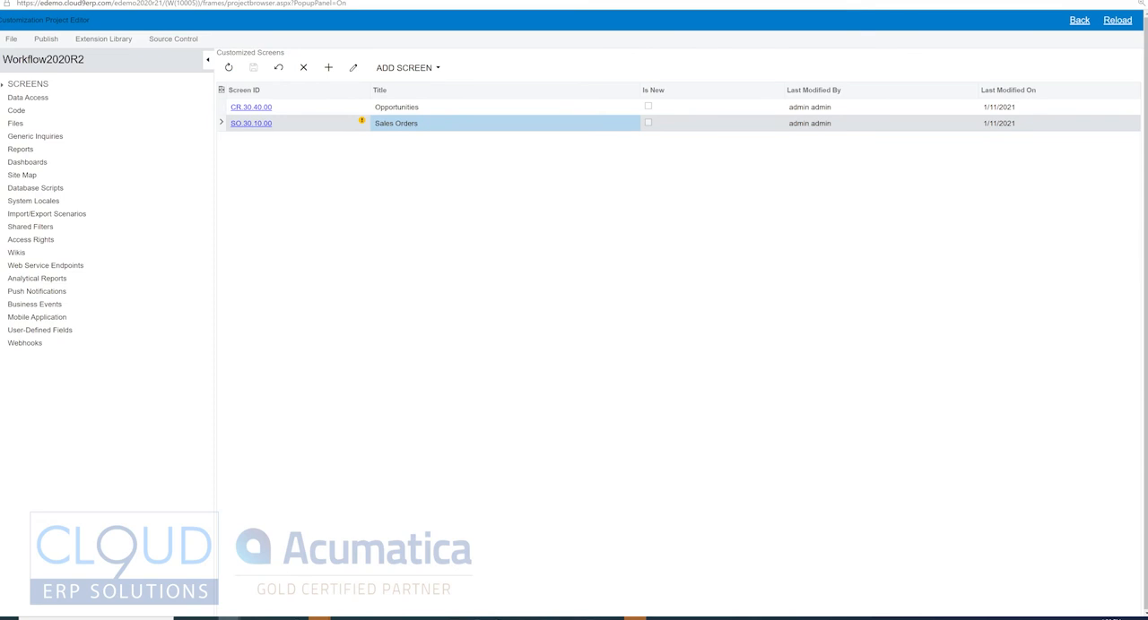
{"action": "left_click", "coordinate": [403, 67]}
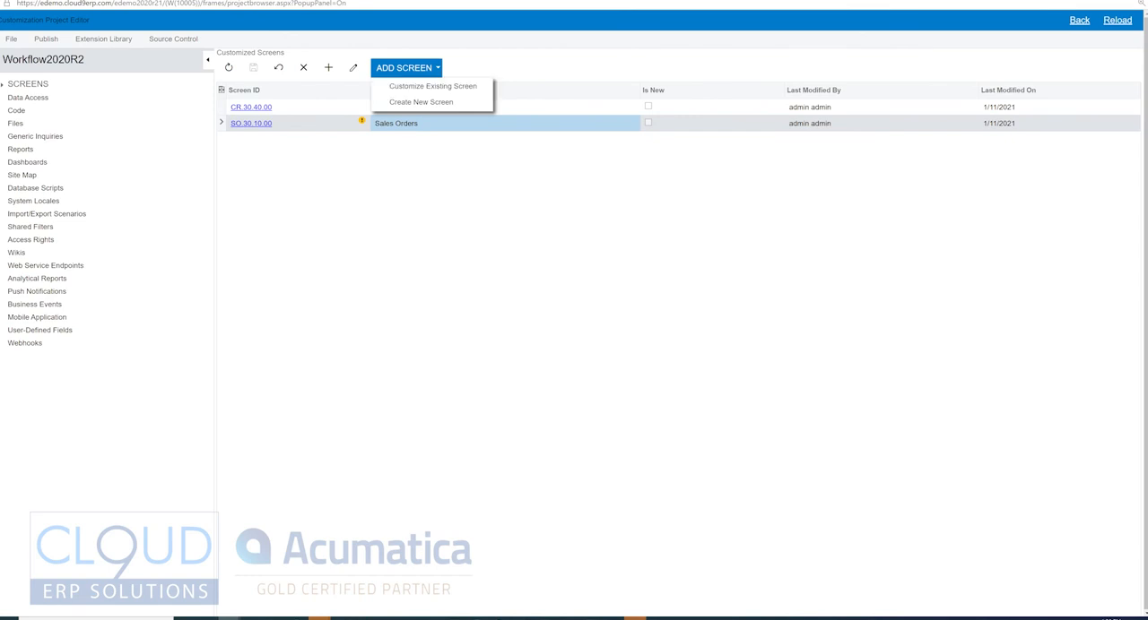
{"action": "left_click", "coordinate": [251, 124]}
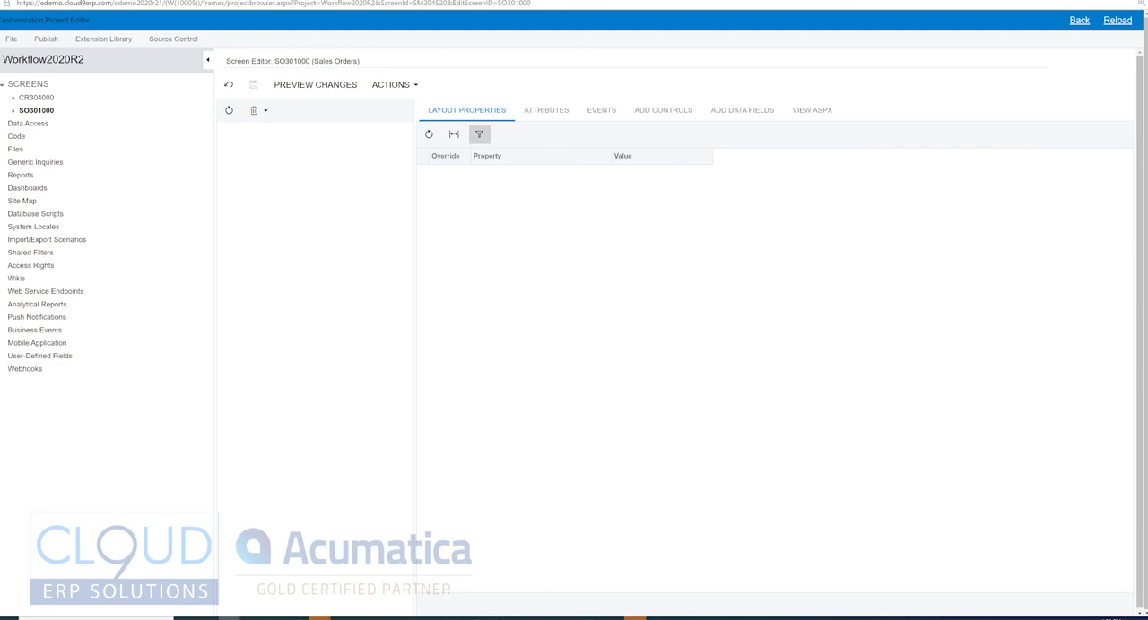
{"action": "left_click", "coordinate": [12, 112]}
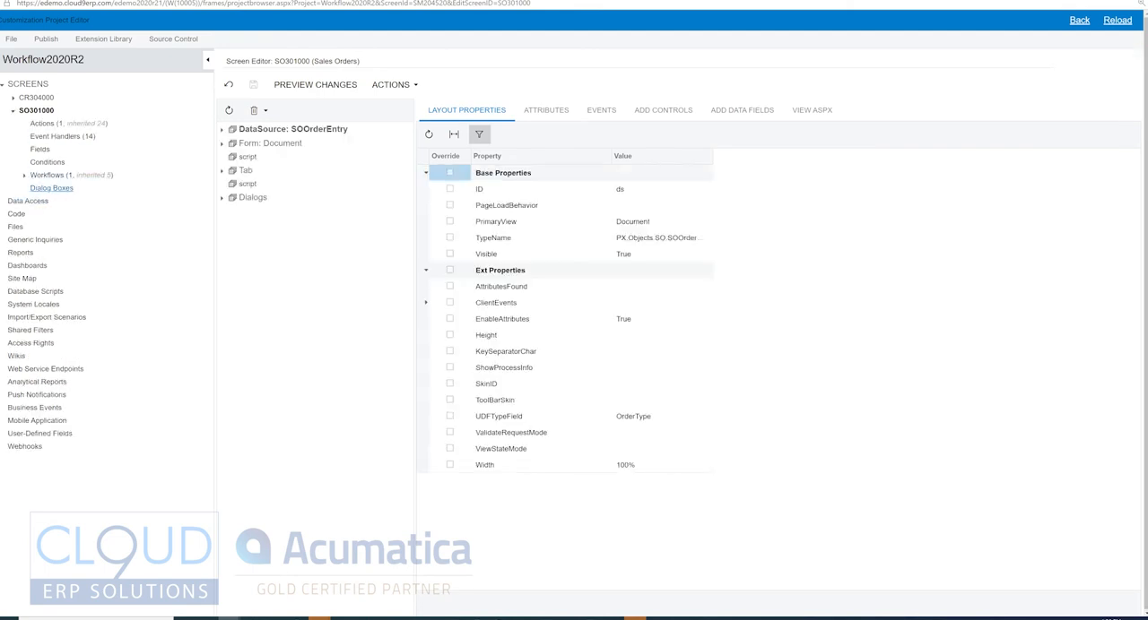
Step: Add the ShipVia field from the CurrentDocument: 3 (Shipping Settings -> Shipping Information) container to the Sales Orders screen's customized fields
{"action": "left_click", "coordinate": [40, 149]}
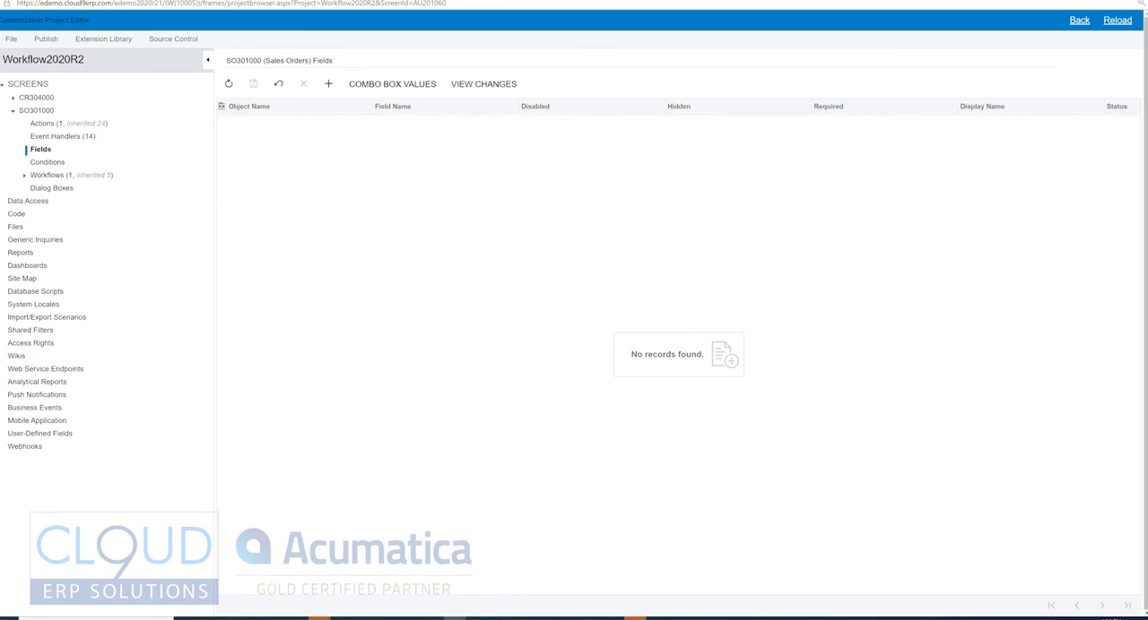
{"action": "left_click", "coordinate": [328, 83]}
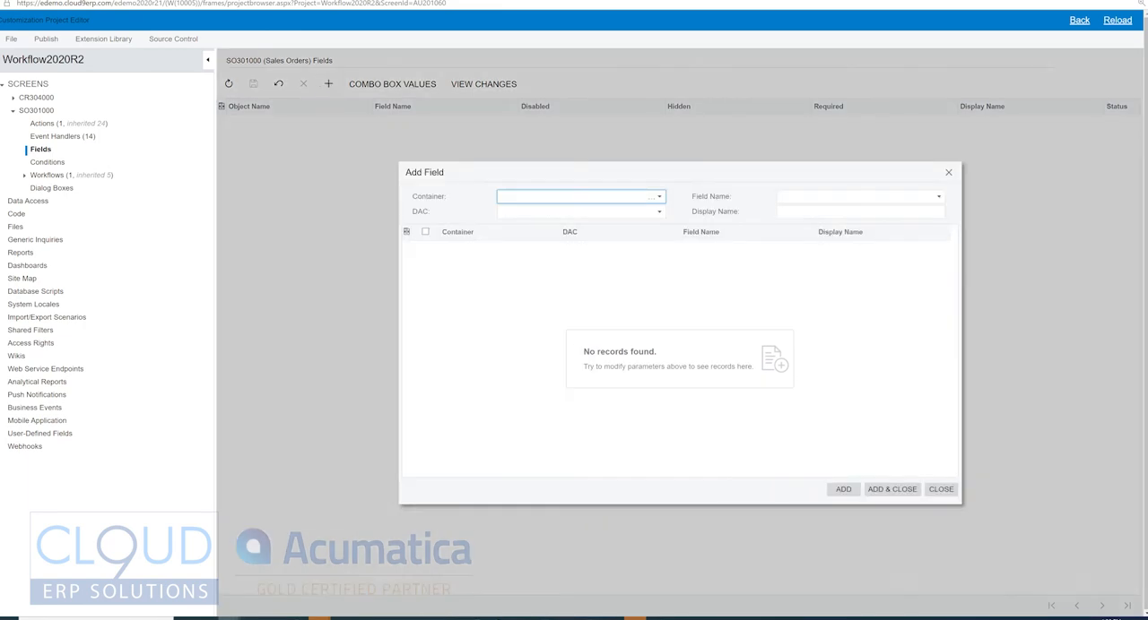
{"action": "left_click", "coordinate": [659, 197]}
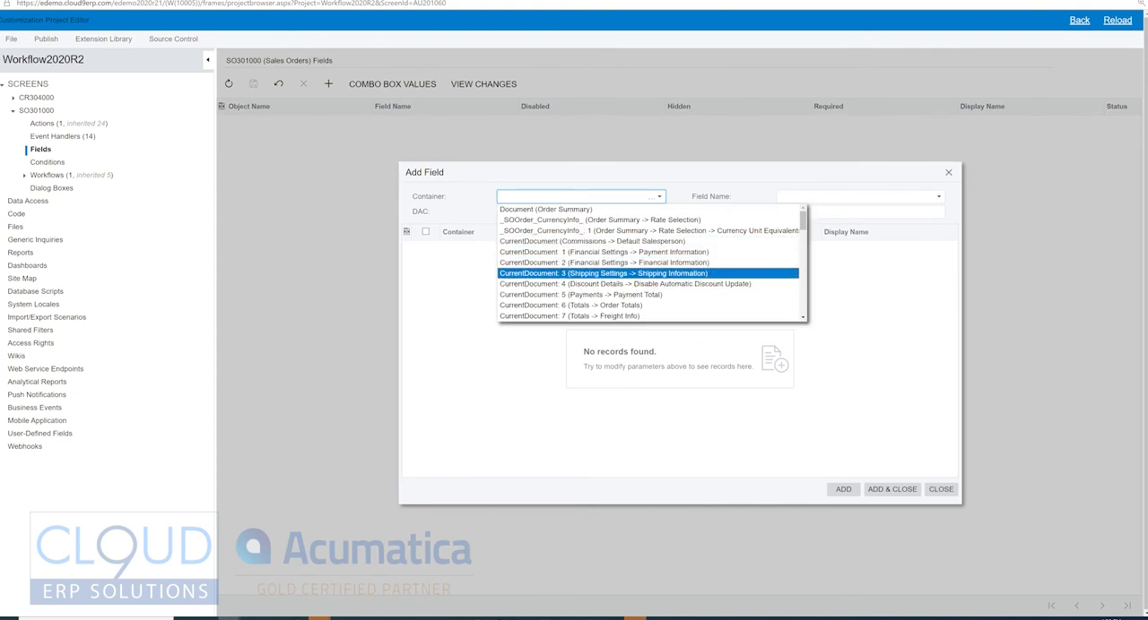
{"action": "left_click", "coordinate": [603, 273]}
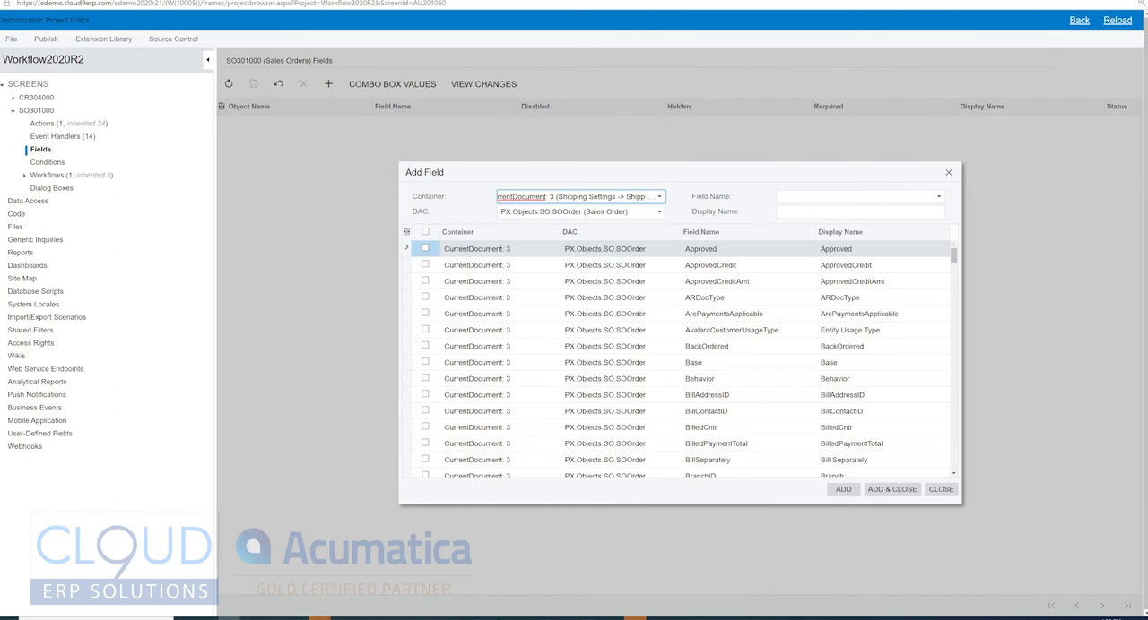
{"action": "scroll", "coordinate": [681, 359], "scroll_direction": "down", "scroll_amount": 8}
{"action": "scroll", "coordinate": [682, 359], "scroll_direction": "down", "scroll_amount": 10}
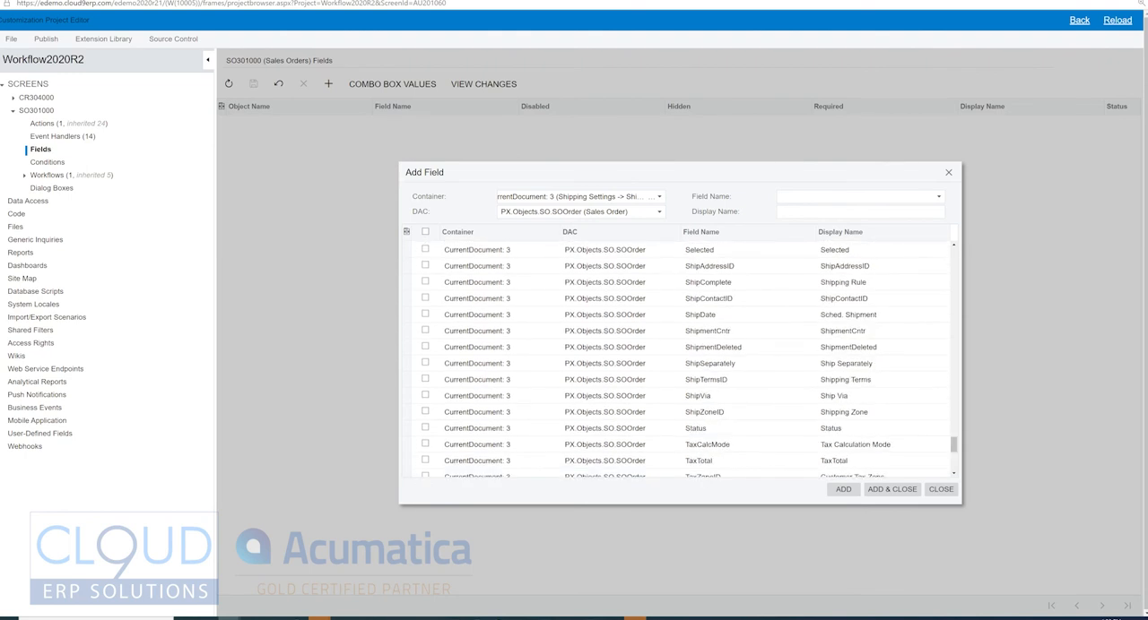
{"action": "left_click", "coordinate": [708, 396]}
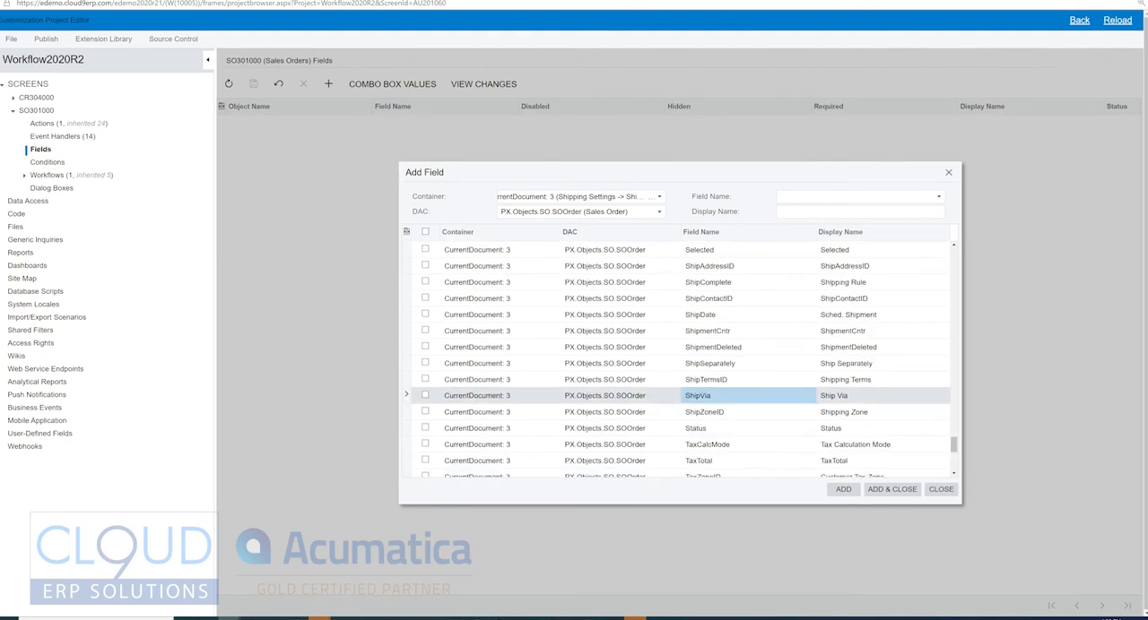
{"action": "left_click", "coordinate": [425, 395]}
{"action": "left_click", "coordinate": [892, 490]}
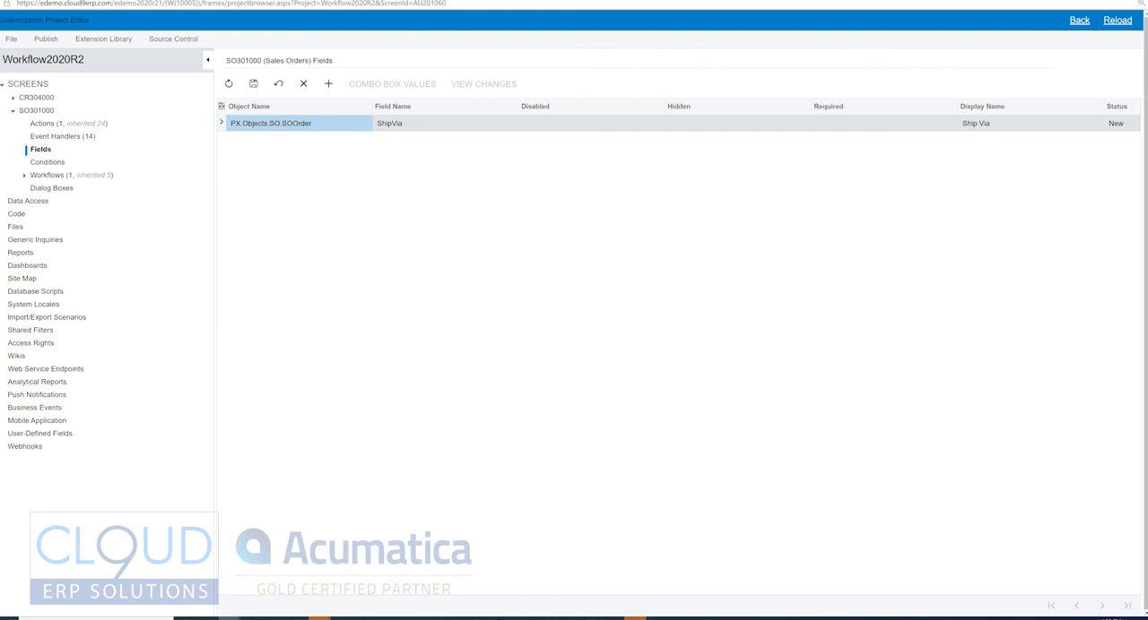
Step: Make the ShipVia field mandatory by setting its Required value to True
{"action": "double_click", "coordinate": [884, 124]}
{"action": "left_click", "coordinate": [961, 124]}
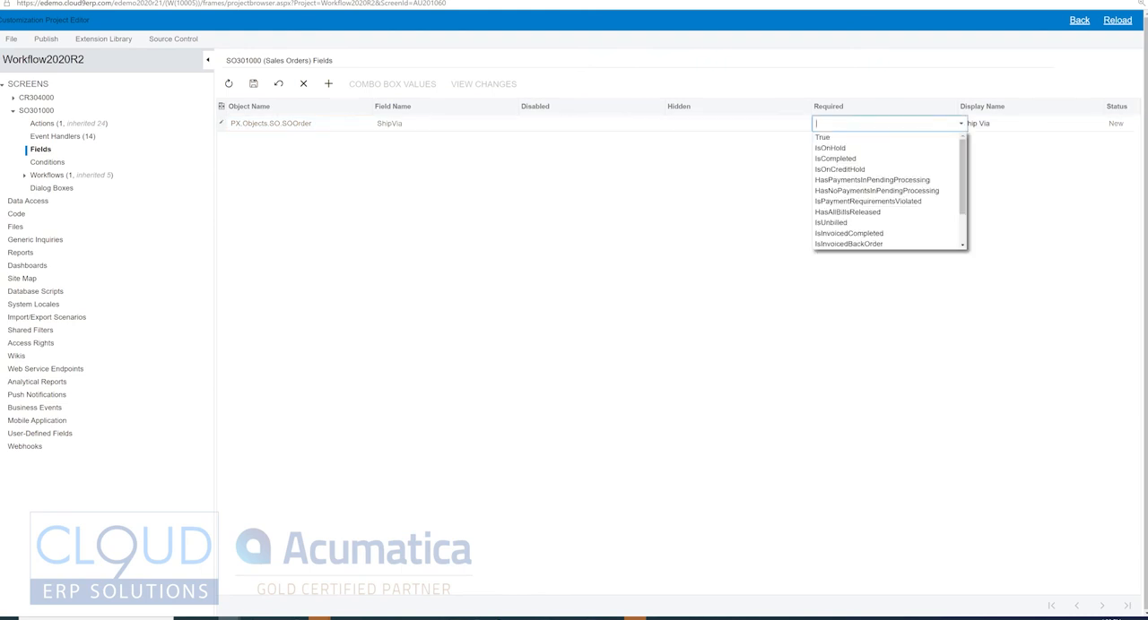
{"action": "left_click", "coordinate": [823, 137]}
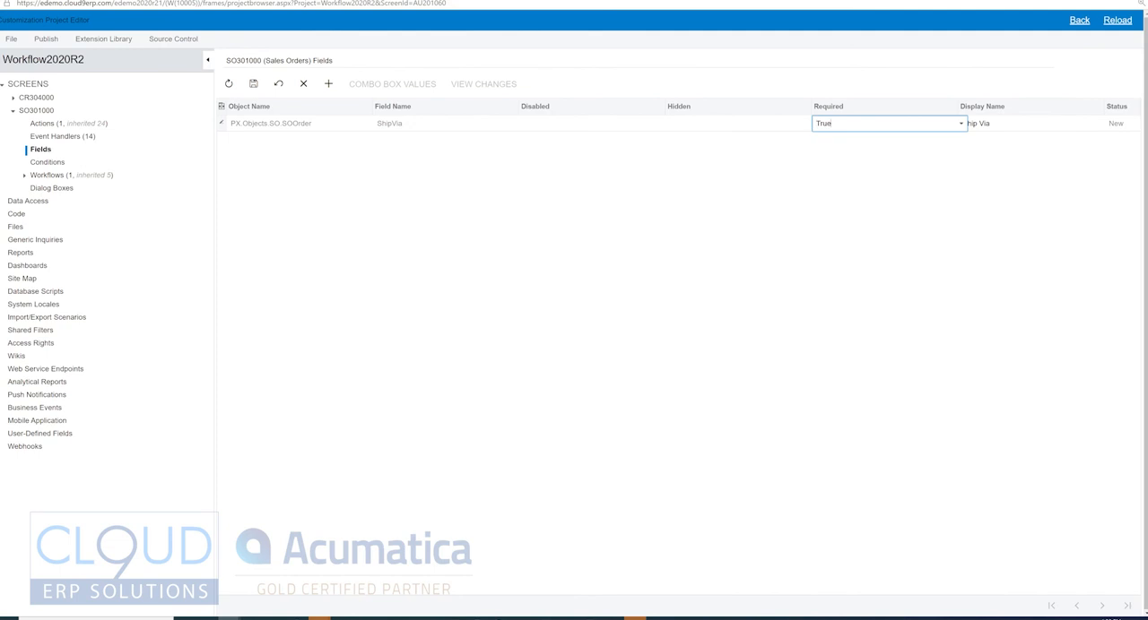
Step: Review the other conditions offered for the ShipVia field's Required setting, keeping True selected
{"action": "left_click", "coordinate": [961, 124]}
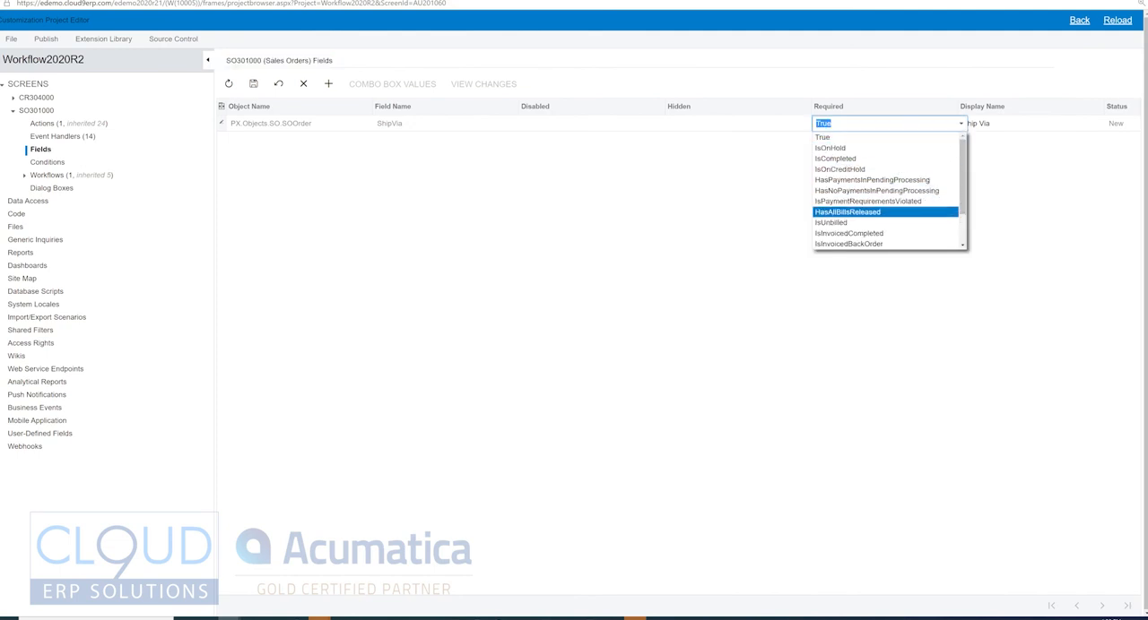
{"action": "key", "text": "Down"}
{"action": "key", "text": "Down"}
{"action": "key", "text": "Down"}
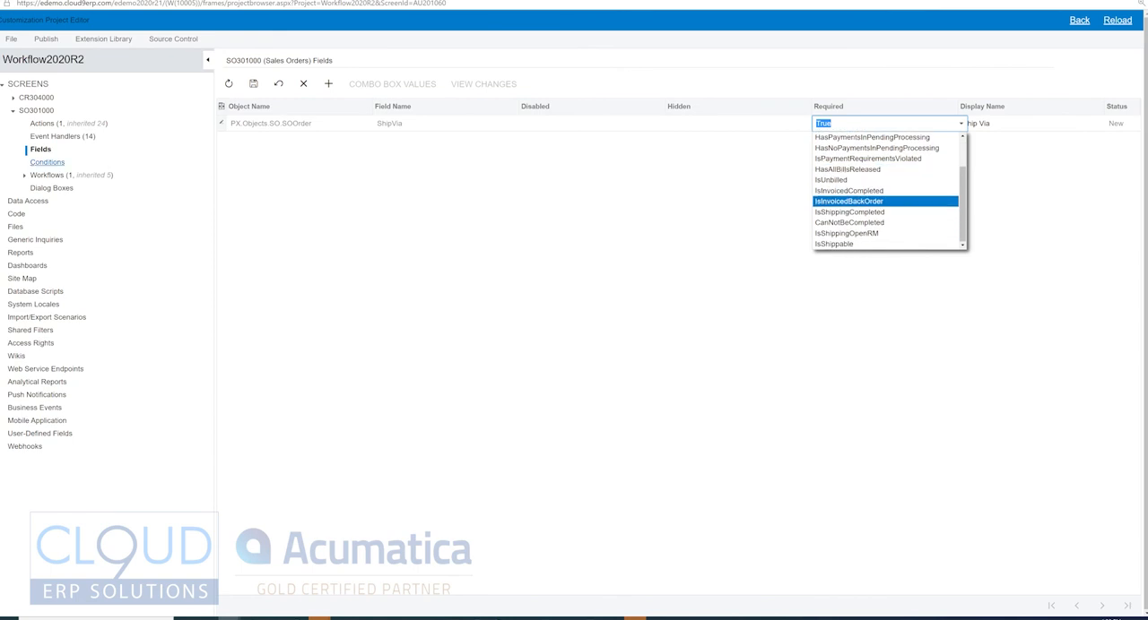
{"action": "key", "text": "Up"}
{"action": "key", "text": "Up"}
{"action": "key", "text": "Up"}
{"action": "key", "text": "Up"}
{"action": "key", "text": "Up"}
{"action": "key", "text": "Up"}
{"action": "key", "text": "Up"}
{"action": "key", "text": "Up"}
{"action": "key", "text": "Up"}
{"action": "key", "text": "Up"}
{"action": "key", "text": "Return"}
{"action": "key", "text": "Tab"}
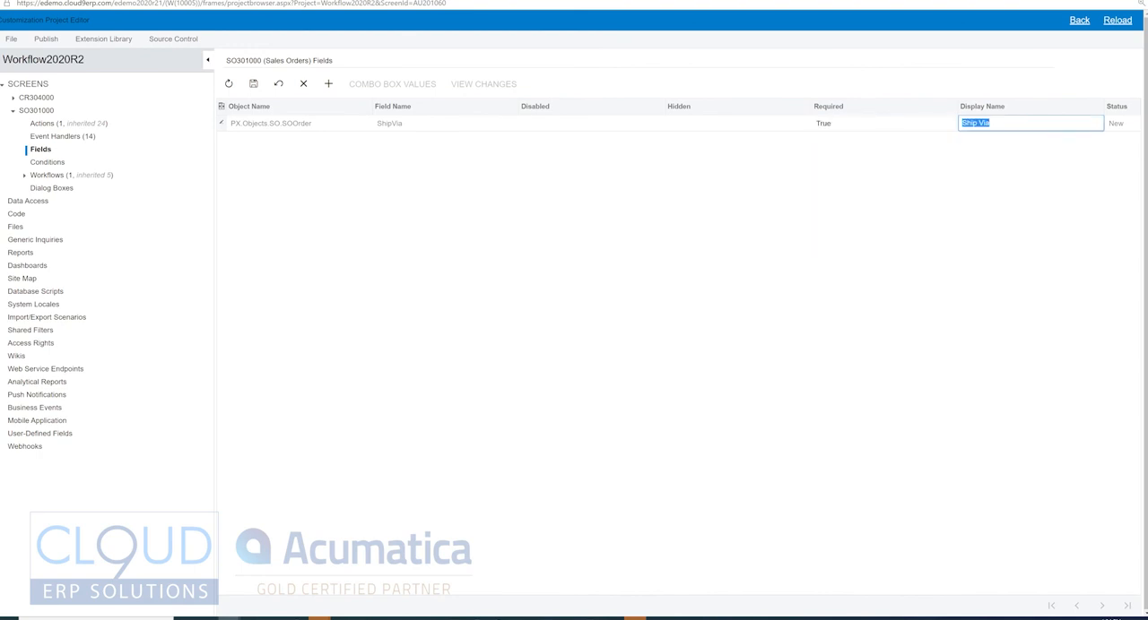
Step: Save the ShipVia field customization and publish the Workflow2020R2 project
{"action": "left_click", "coordinate": [254, 84]}
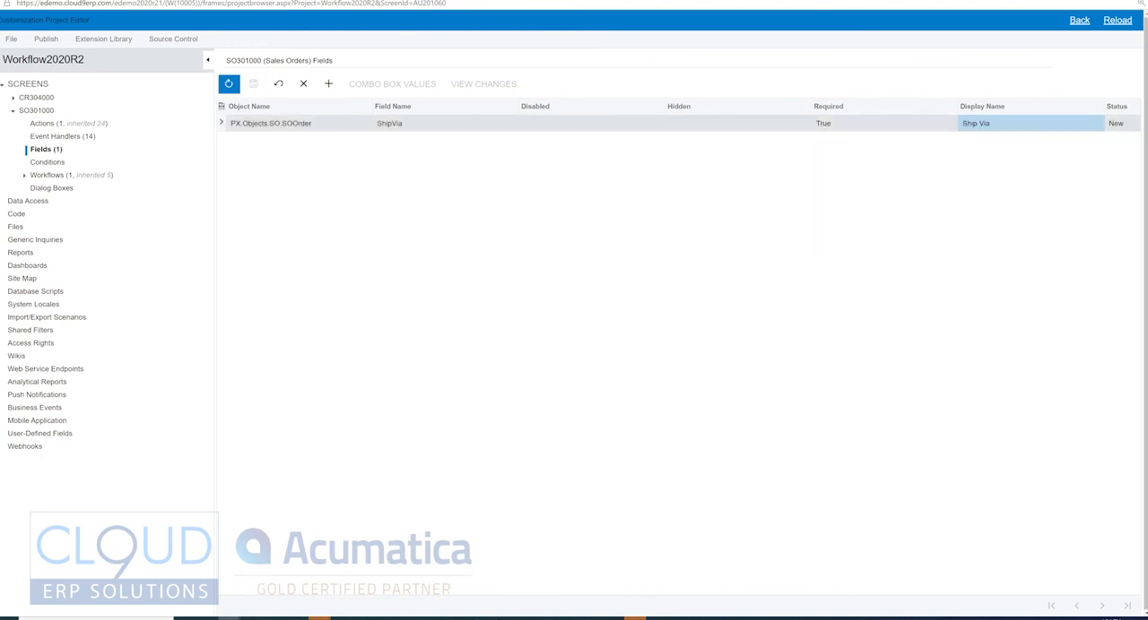
{"action": "left_click", "coordinate": [45, 40]}
{"action": "left_click", "coordinate": [103, 57]}
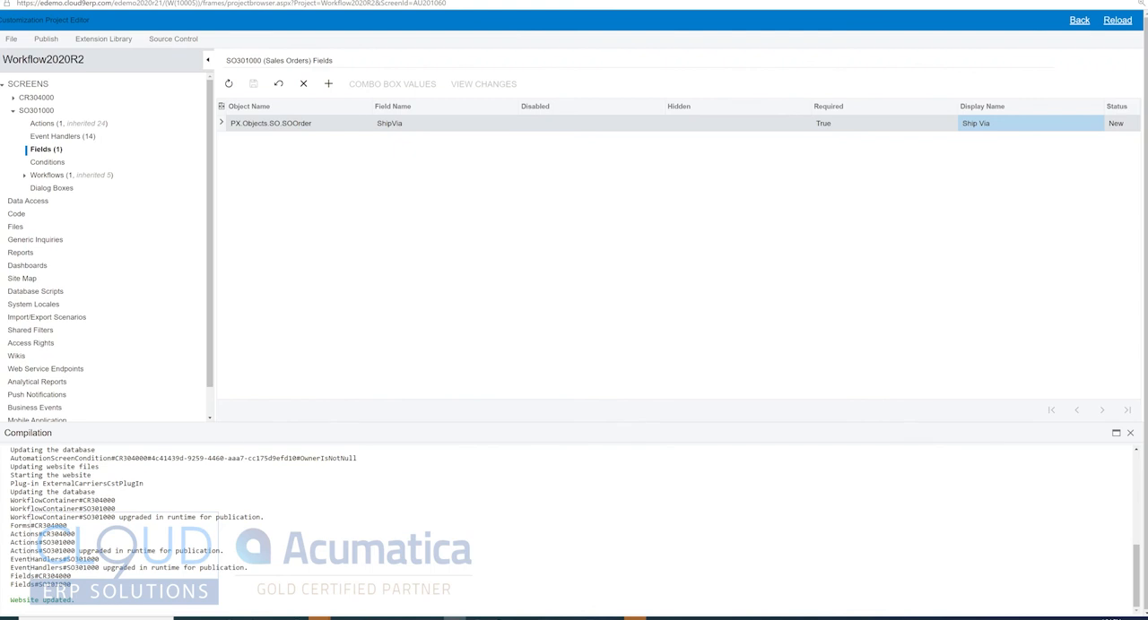
Step: Switch back to the Sales Orders browser window and reload the order page
{"action": "mouse_move", "coordinate": [230, 618]}
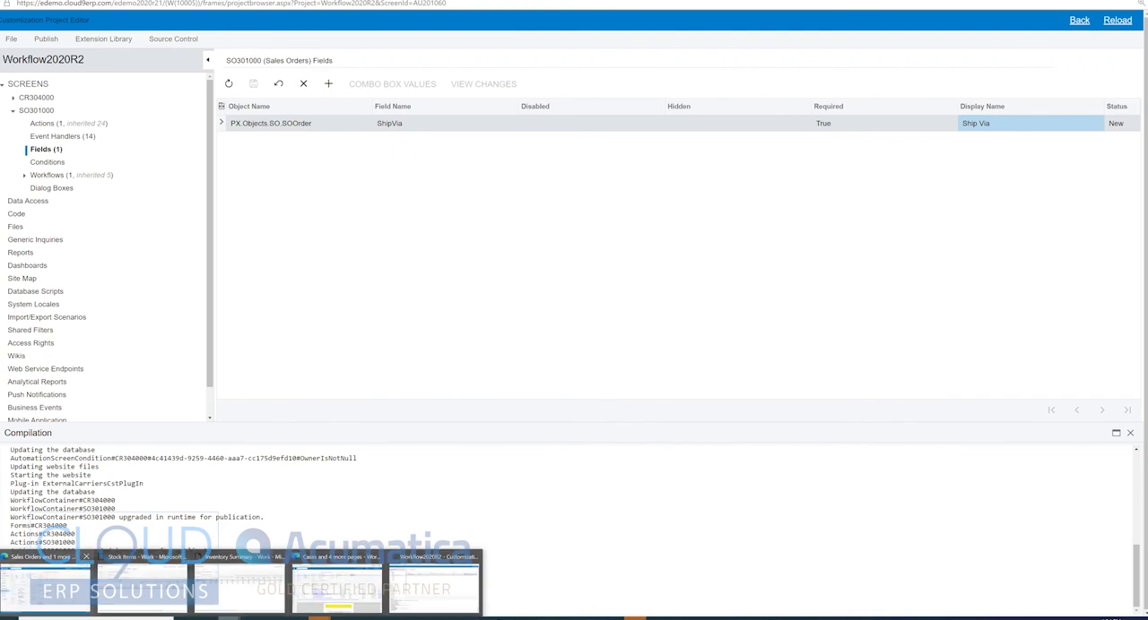
{"action": "left_click", "coordinate": [49, 588]}
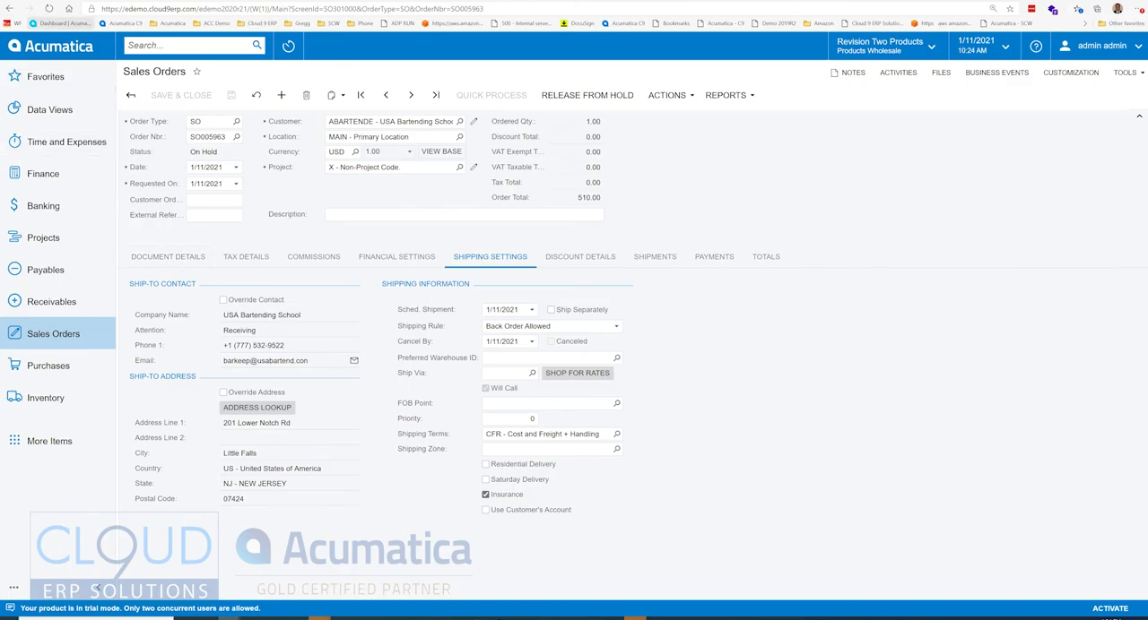
{"action": "left_click", "coordinate": [48, 8]}
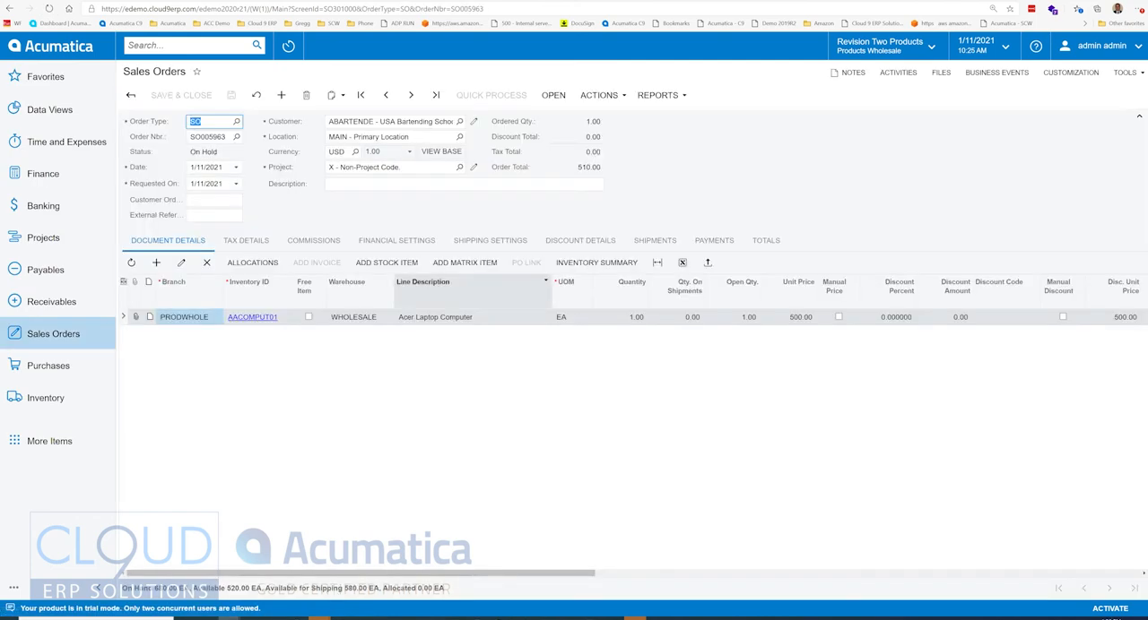
Step: Start a new sales order and set its customer to ABARTENDE - USA Bartending School
{"action": "left_click", "coordinate": [281, 95]}
{"action": "key", "text": "Tab"}
{"action": "key", "text": "Tab"}
{"action": "key", "text": "Tab"}
{"action": "key", "text": "Tab"}
{"action": "key", "text": "Tab"}
{"action": "key", "text": "Tab"}
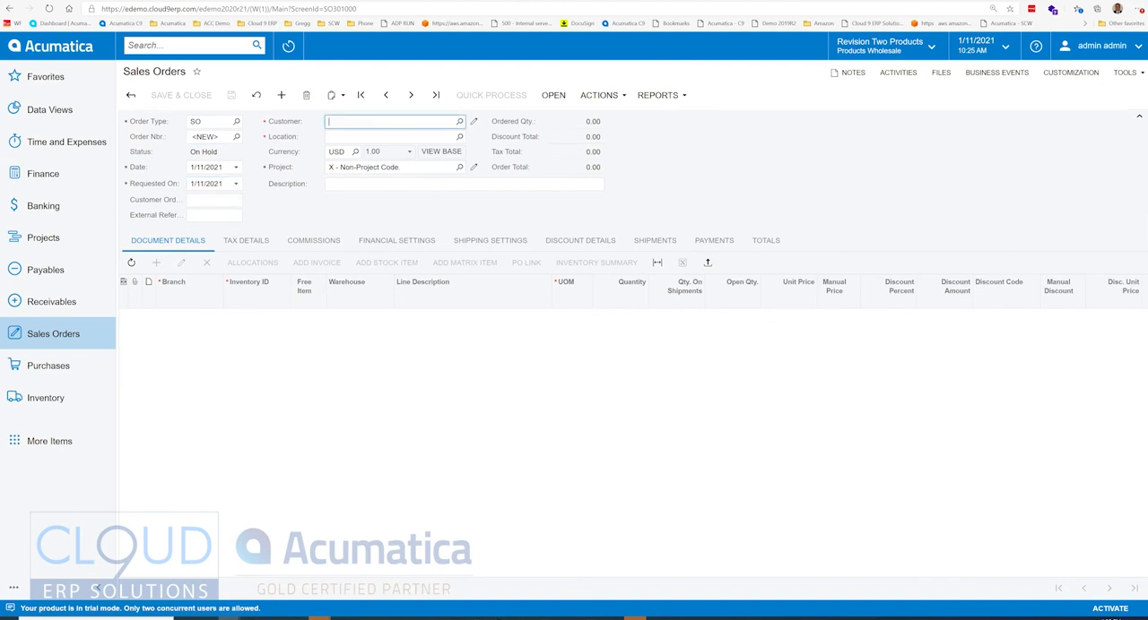
{"action": "type", "text": "abar"}
{"action": "key", "text": "Tab"}
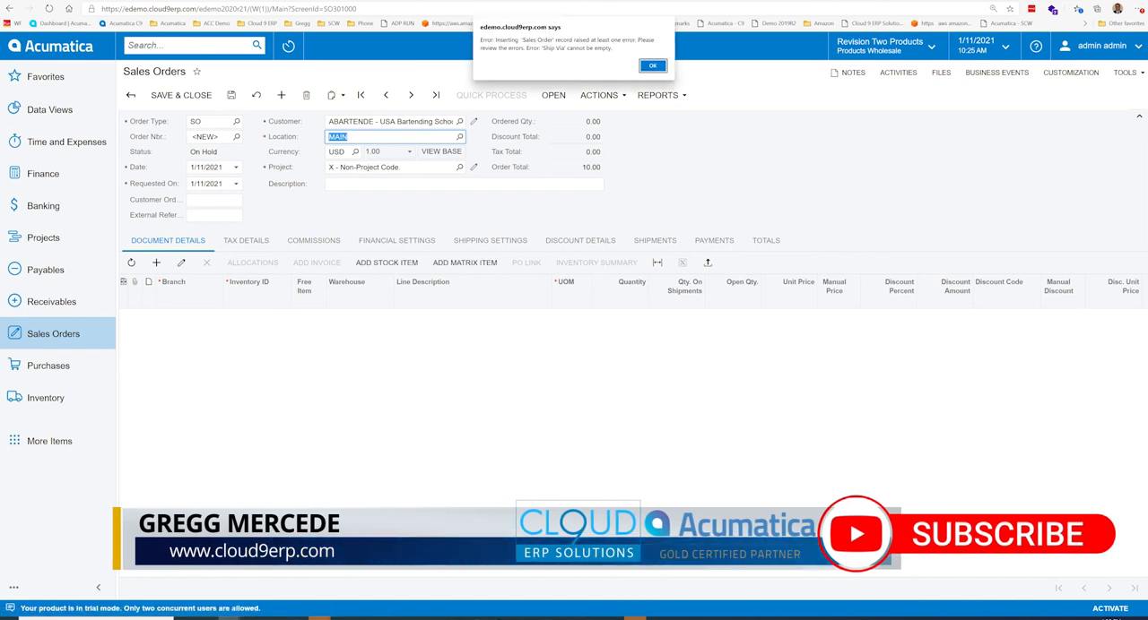
Step: Dismiss the save error, set the new order's Ship Via to UPSGROUND in the shipping settings, and save the order
{"action": "left_click_drag", "start_coordinate": [545, 48], "coordinate": [598, 49]}
{"action": "left_click", "coordinate": [652, 65]}
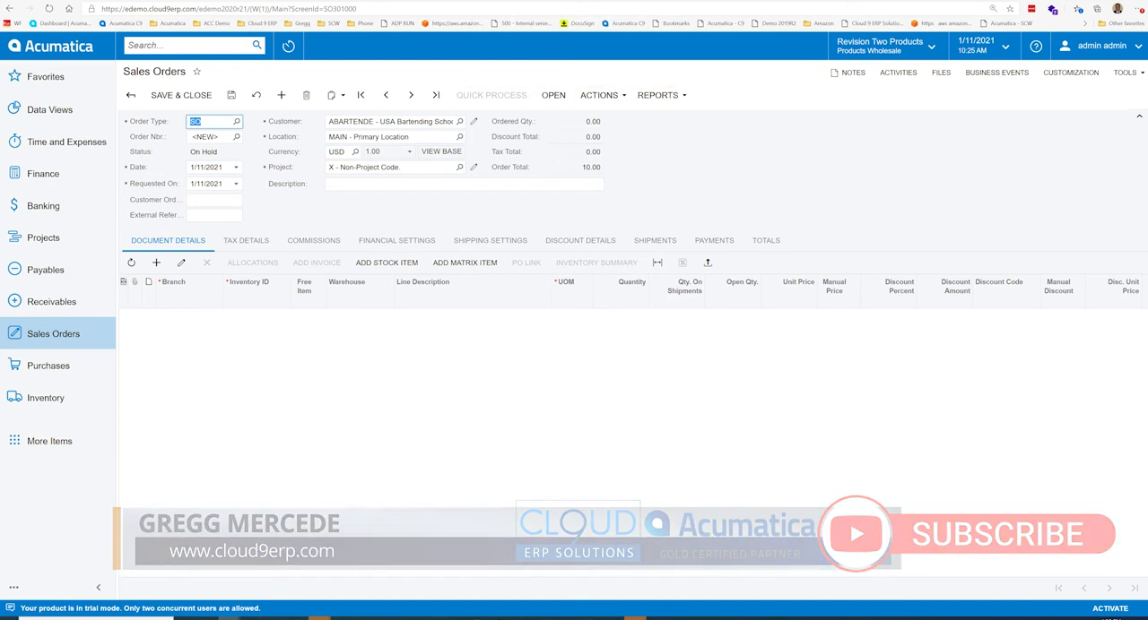
{"action": "left_click", "coordinate": [490, 241]}
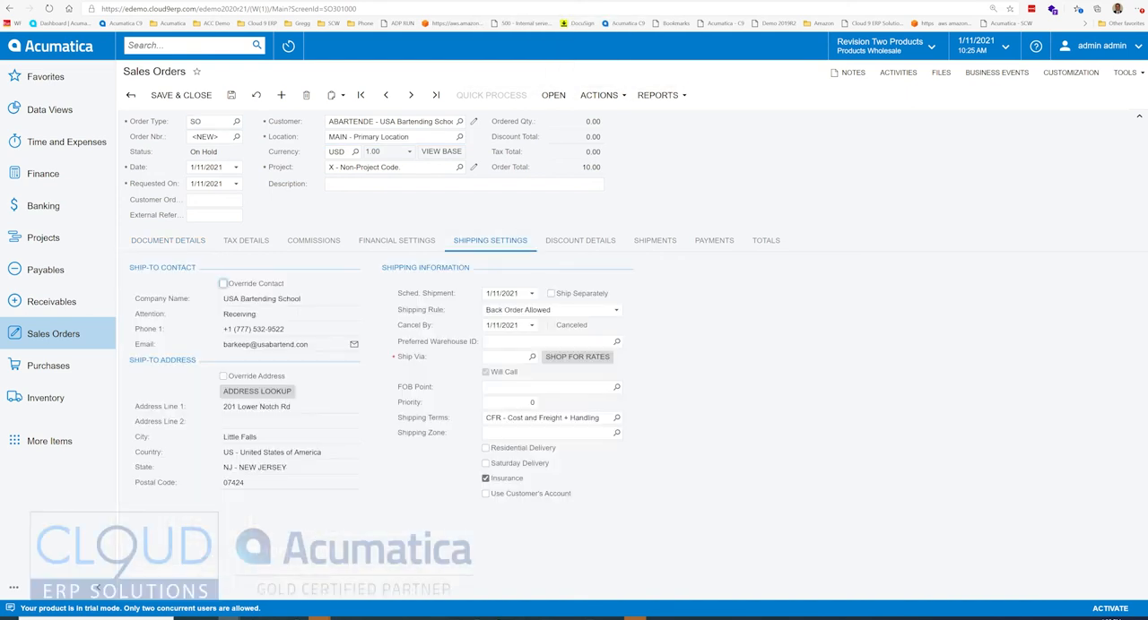
{"action": "left_click", "coordinate": [531, 356]}
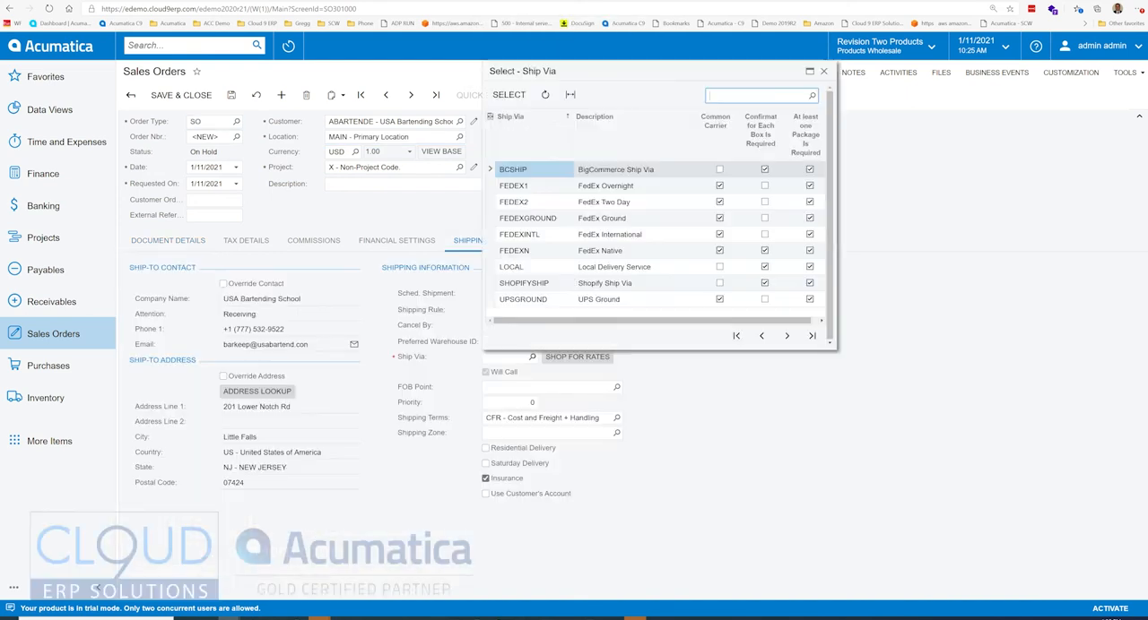
{"action": "double_click", "coordinate": [524, 299]}
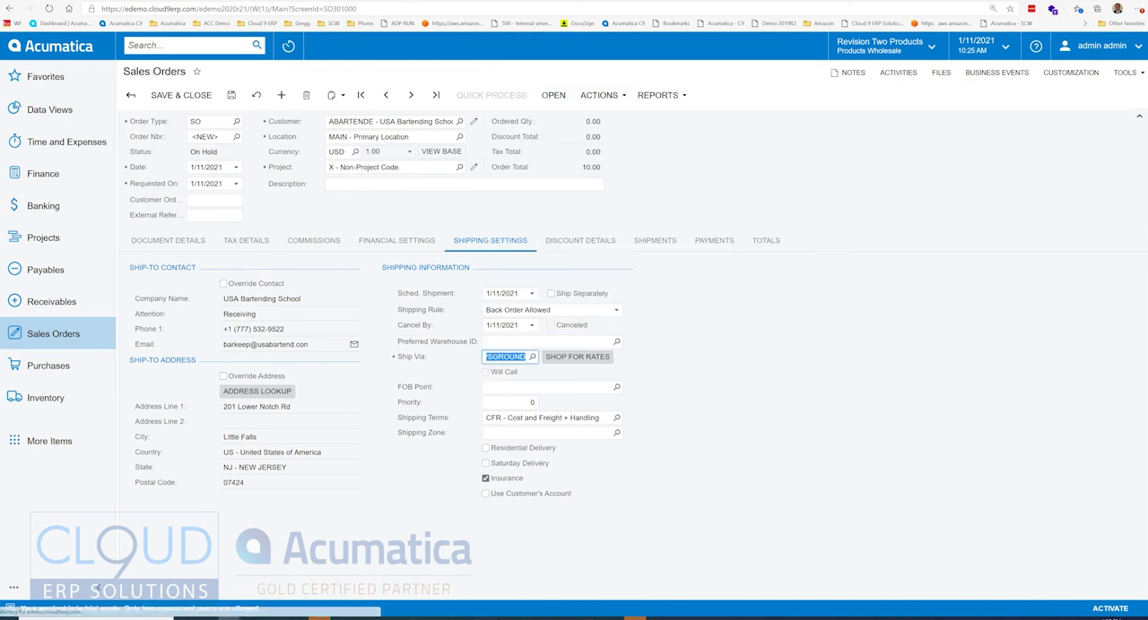
{"action": "key", "text": "ctrl+s"}
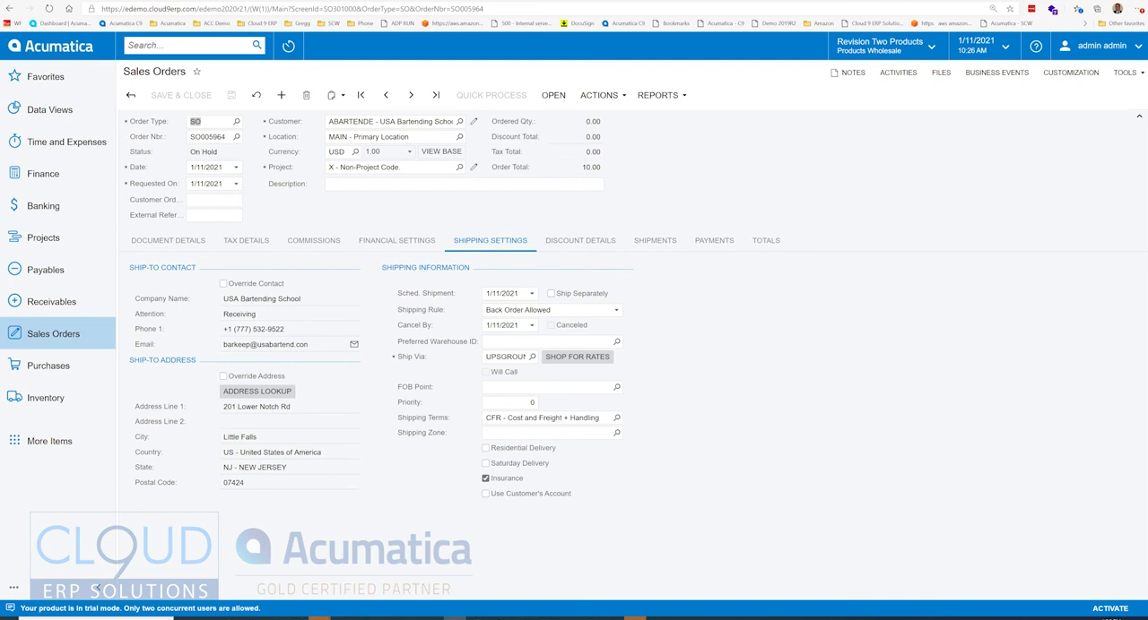
Step: Try clearing the Ship Via value on the saved sales order
{"action": "left_click", "coordinate": [508, 357]}
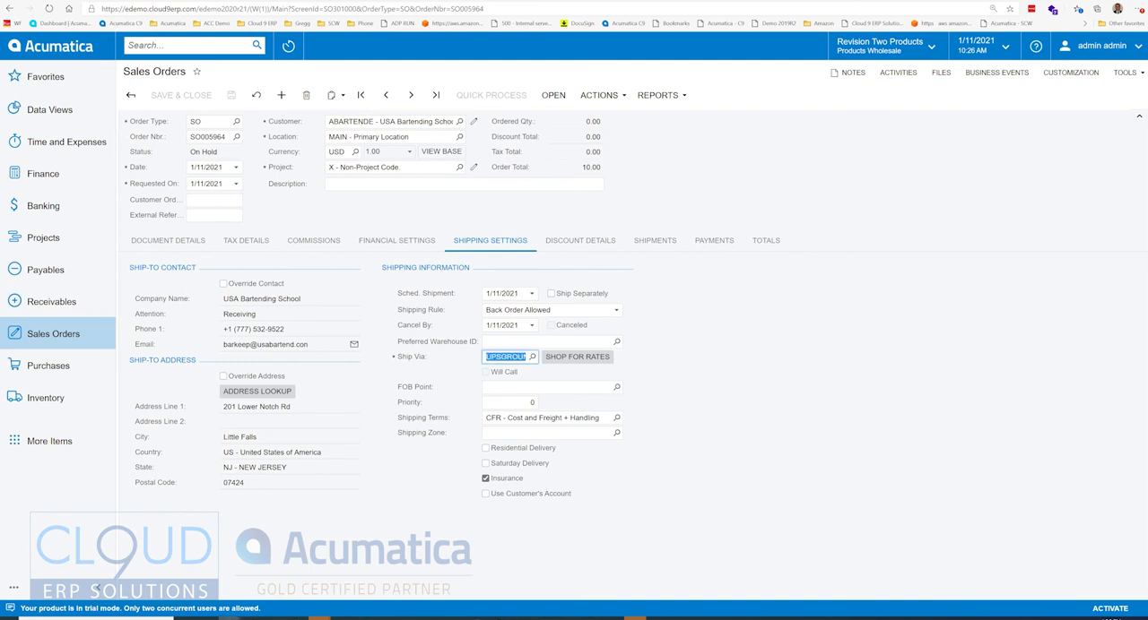
{"action": "key", "text": "Delete"}
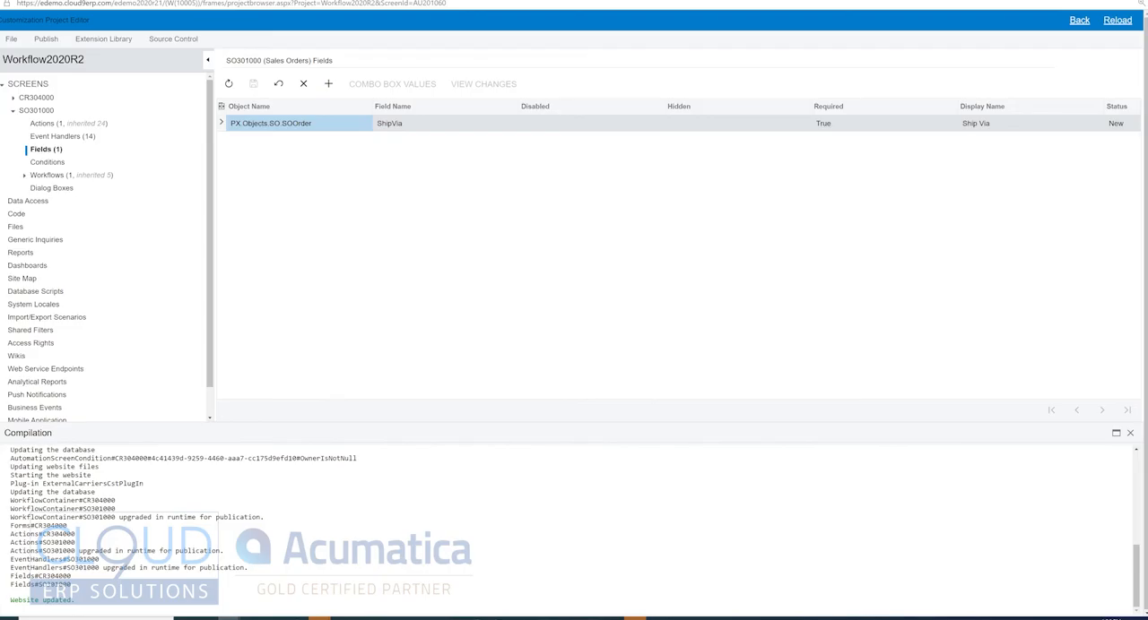
Step: In the Workflow2020R2 project, start a new condition for the Sales Orders screen named customerisbartending
{"action": "left_click", "coordinate": [47, 162]}
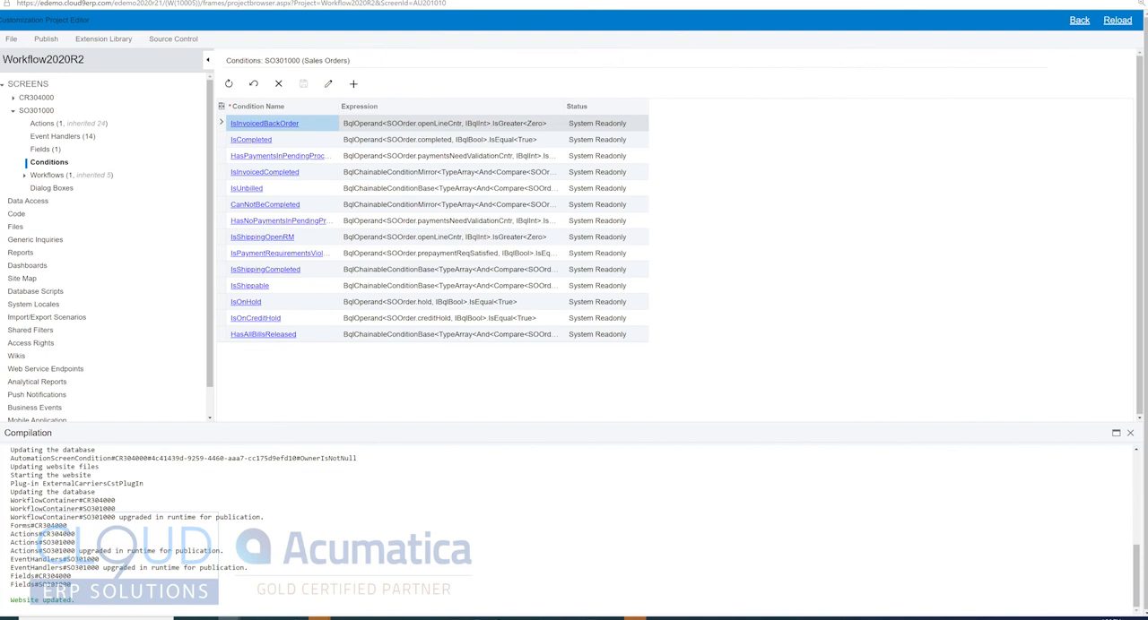
{"action": "left_click", "coordinate": [353, 83]}
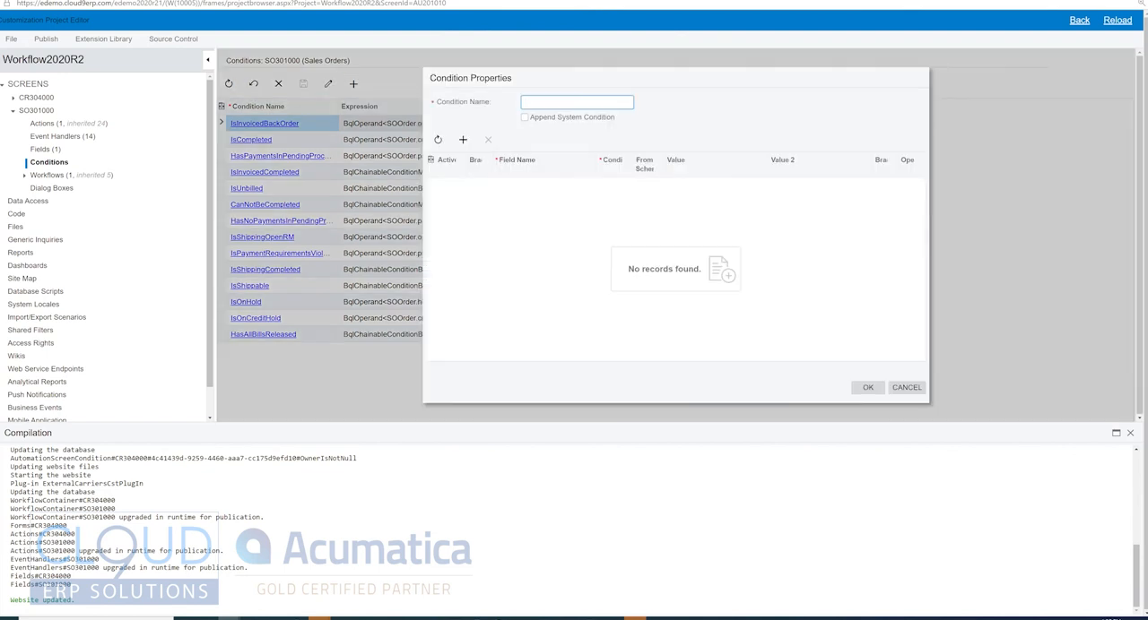
{"action": "type", "text": "bartending"}
{"action": "type", "text": "customeris"}
Step: Add a rule to the condition requiring Customer to equal ABARTENDE, and confirm the condition
{"action": "left_click", "coordinate": [462, 139]}
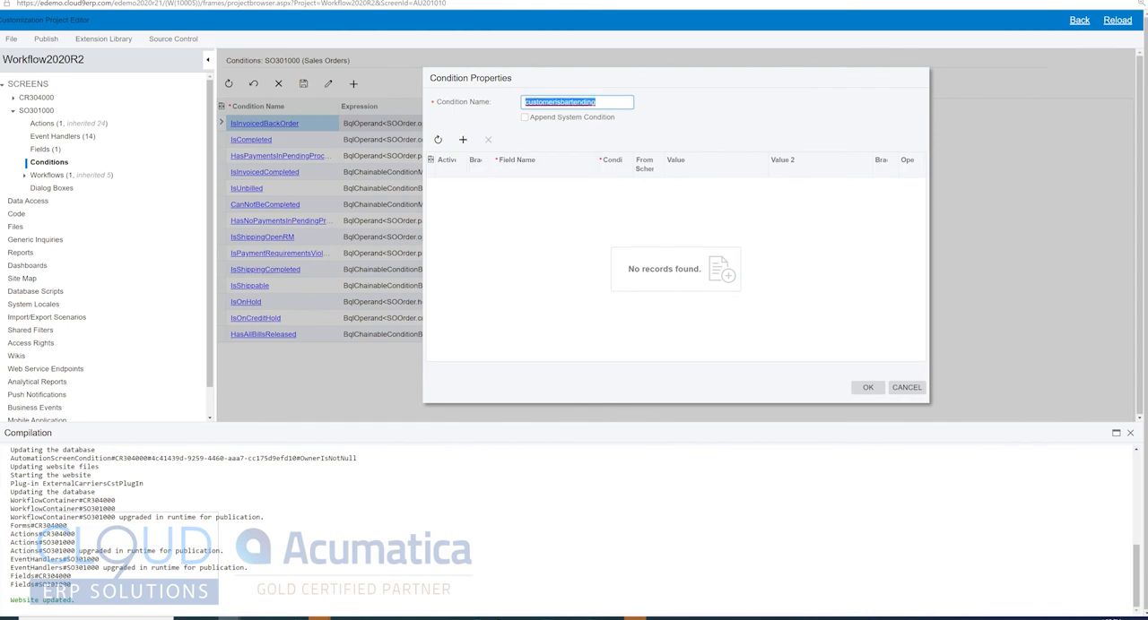
{"action": "left_click", "coordinate": [546, 186]}
{"action": "left_click", "coordinate": [600, 185]}
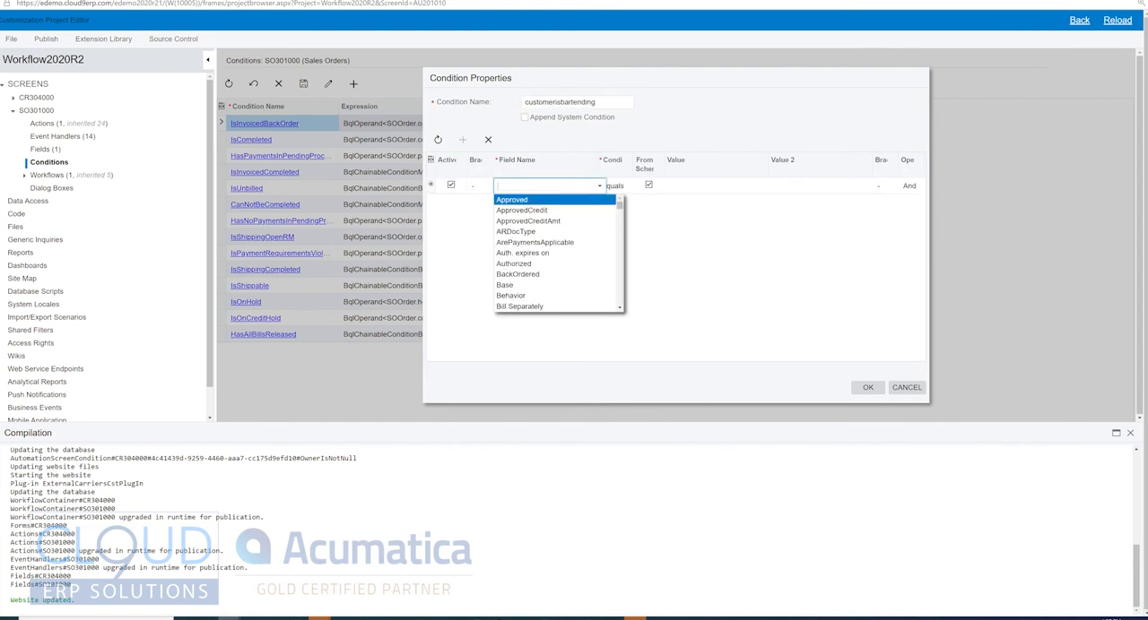
{"action": "type", "text": "Customer"}
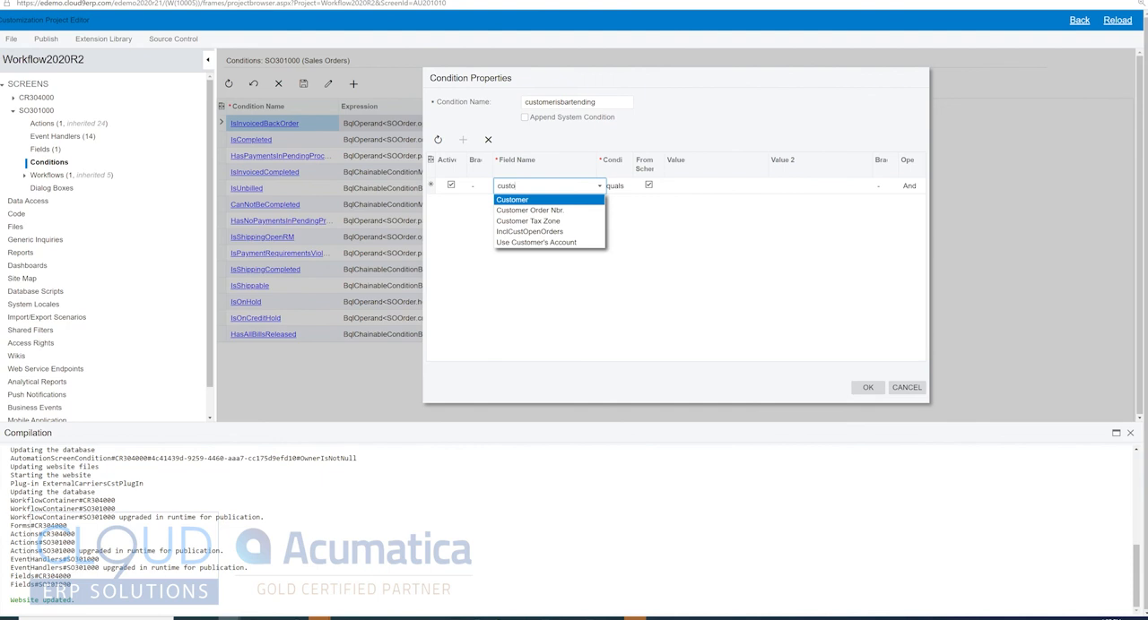
{"action": "key", "text": "Return"}
{"action": "left_click", "coordinate": [717, 185]}
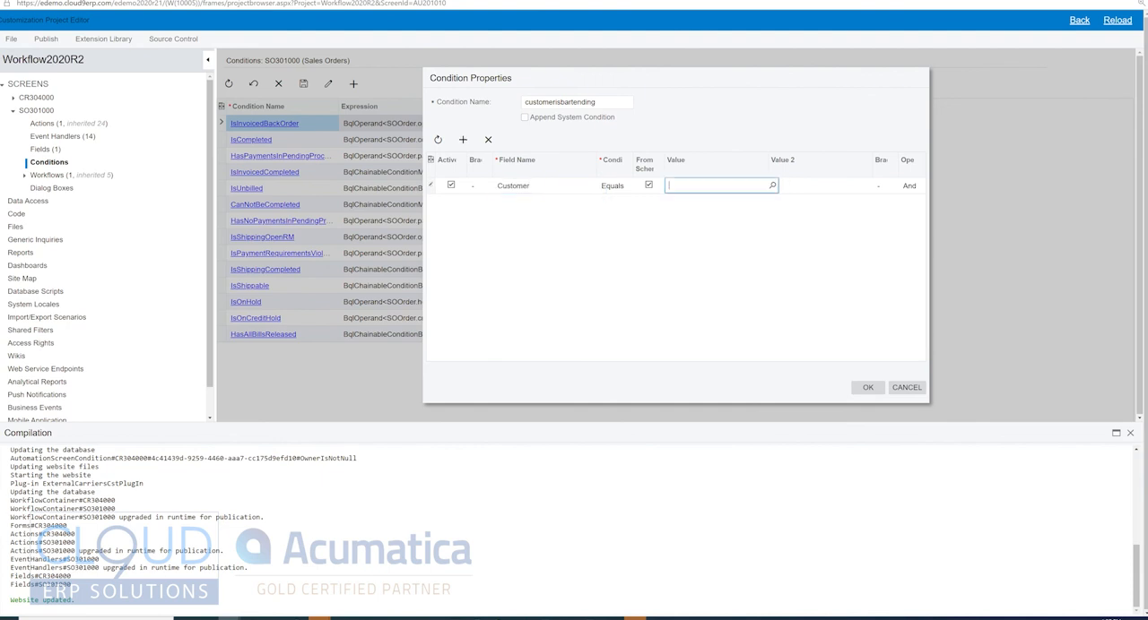
{"action": "left_click", "coordinate": [772, 185]}
{"action": "double_click", "coordinate": [778, 292]}
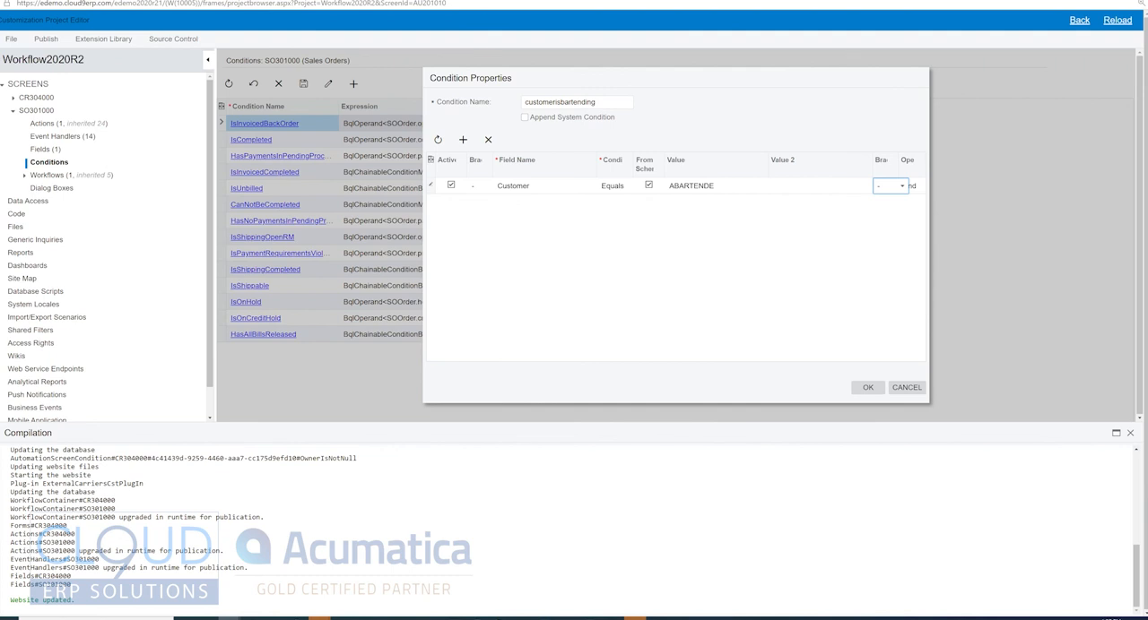
{"action": "left_click", "coordinate": [867, 388]}
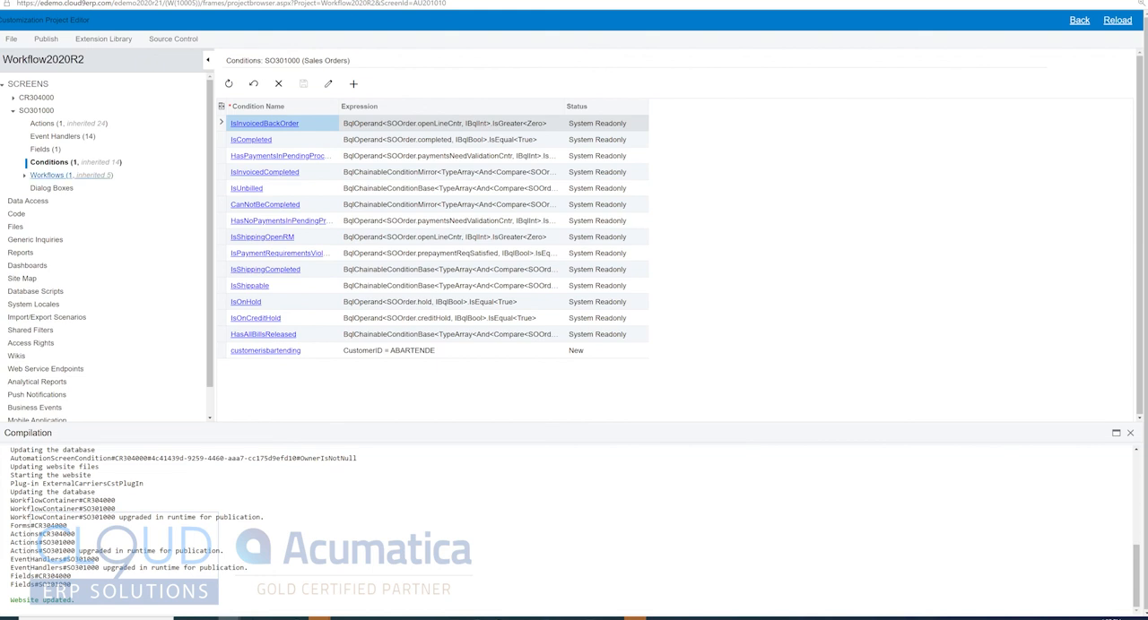
Step: Set the ShipVia field's Required setting on the Sales Orders screen to the customerisbartending condition
{"action": "left_click", "coordinate": [45, 150]}
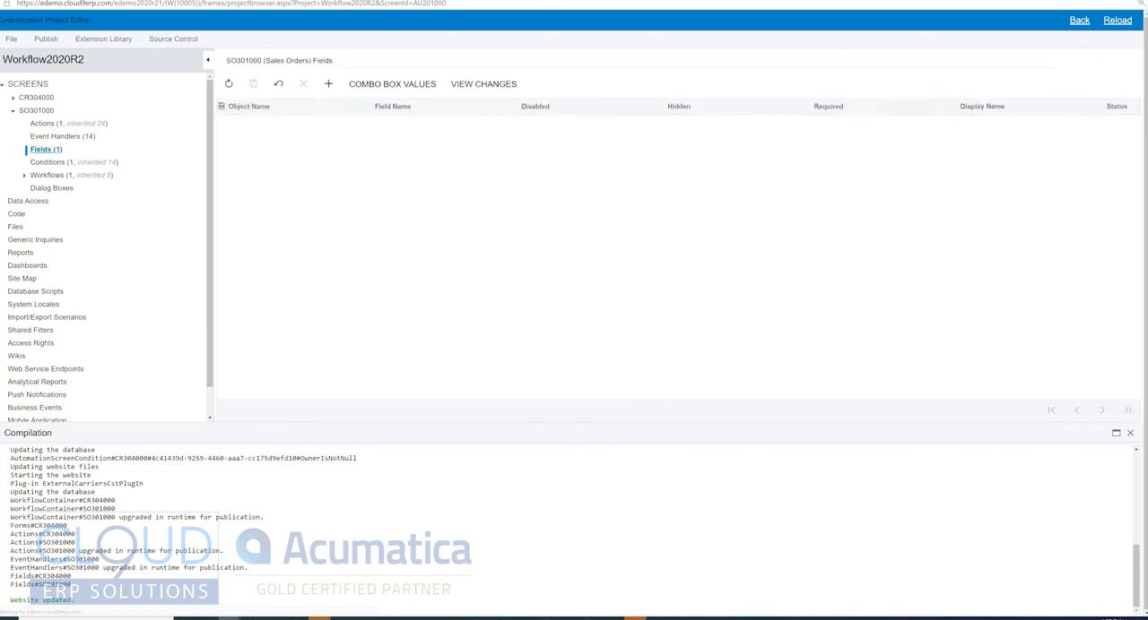
{"action": "left_click", "coordinate": [884, 124]}
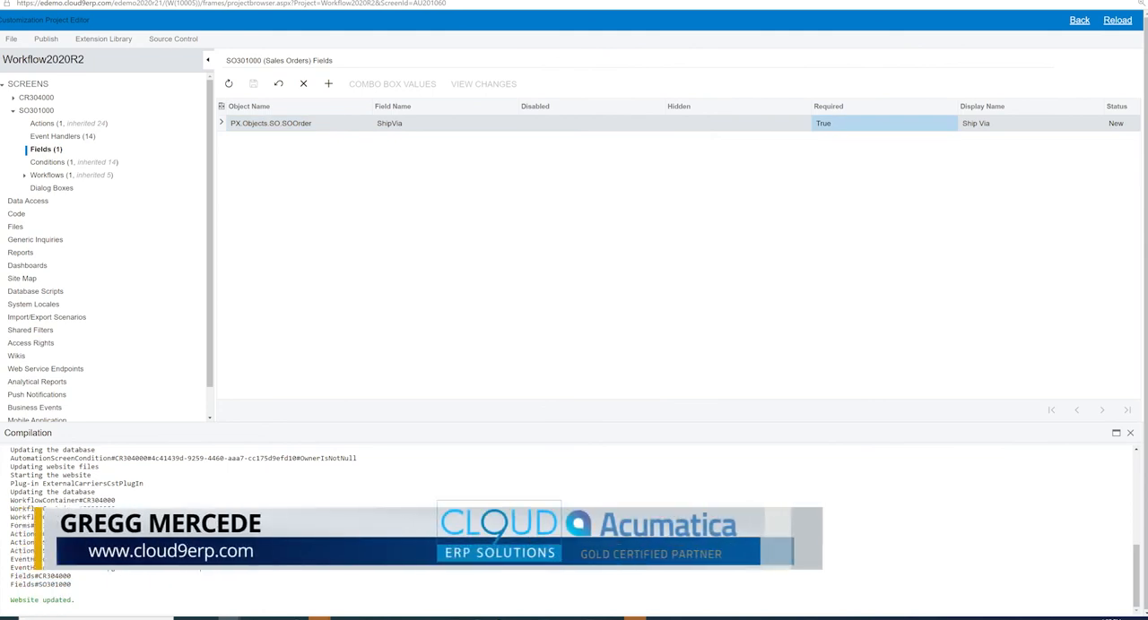
{"action": "left_click", "coordinate": [884, 123]}
{"action": "left_click", "coordinate": [961, 124]}
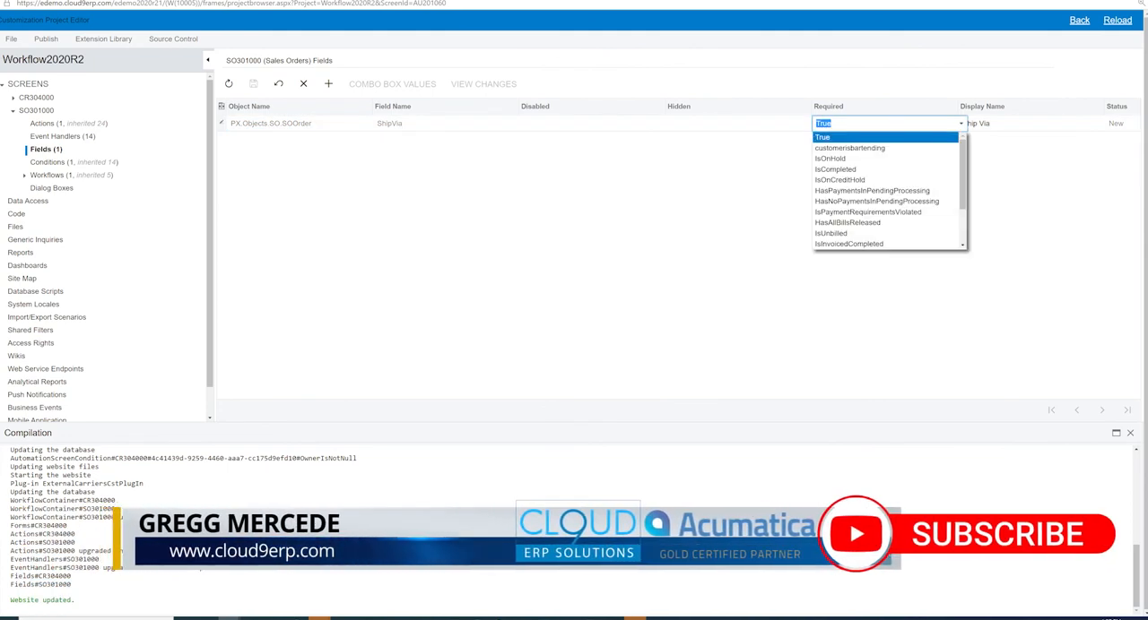
{"action": "left_click", "coordinate": [850, 148]}
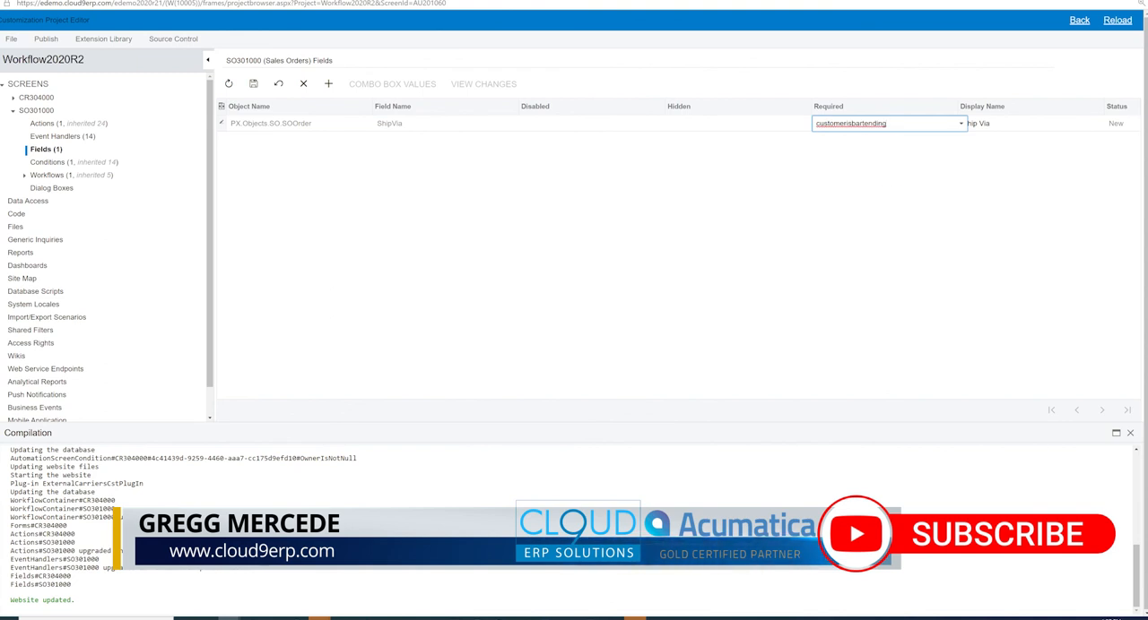
Step: Save the conditional ShipVia field setting and publish the customization project
{"action": "left_click", "coordinate": [254, 84]}
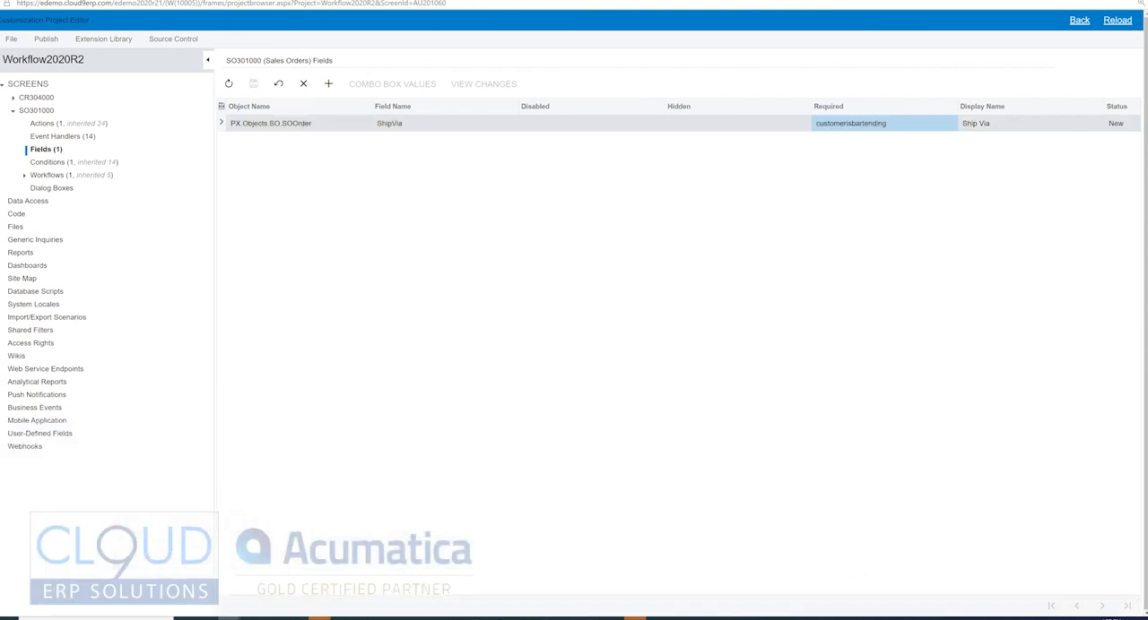
{"action": "left_click", "coordinate": [45, 39]}
{"action": "left_click", "coordinate": [90, 56]}
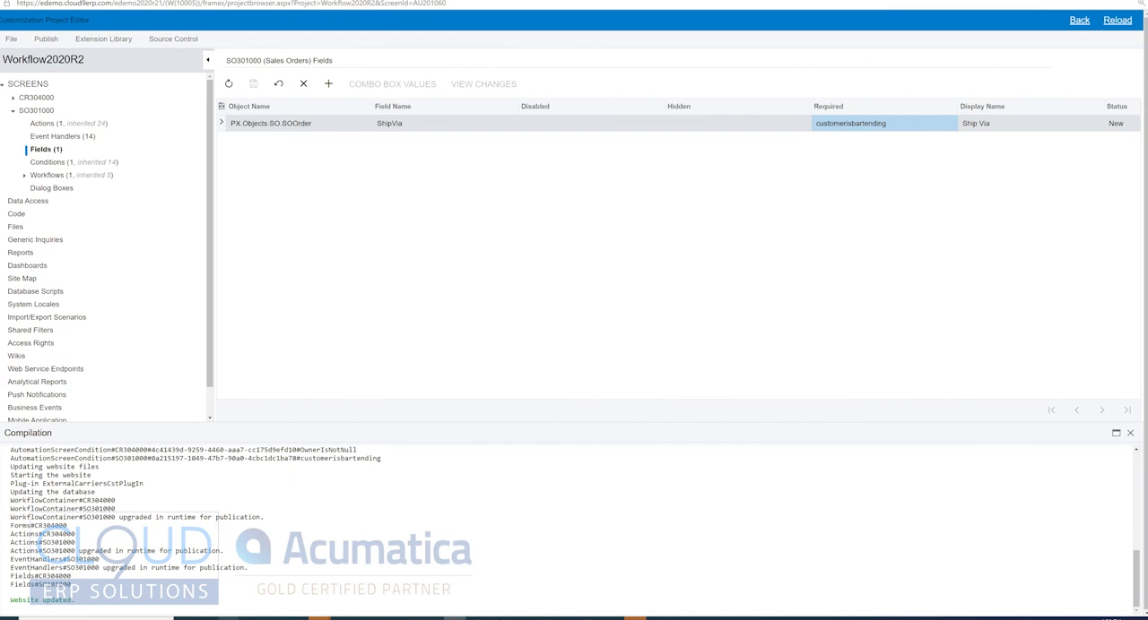
Step: Return to the Sales Orders browser window and reload the order, discarding its unsaved changes
{"action": "mouse_move", "coordinate": [230, 618]}
{"action": "left_click", "coordinate": [50, 585]}
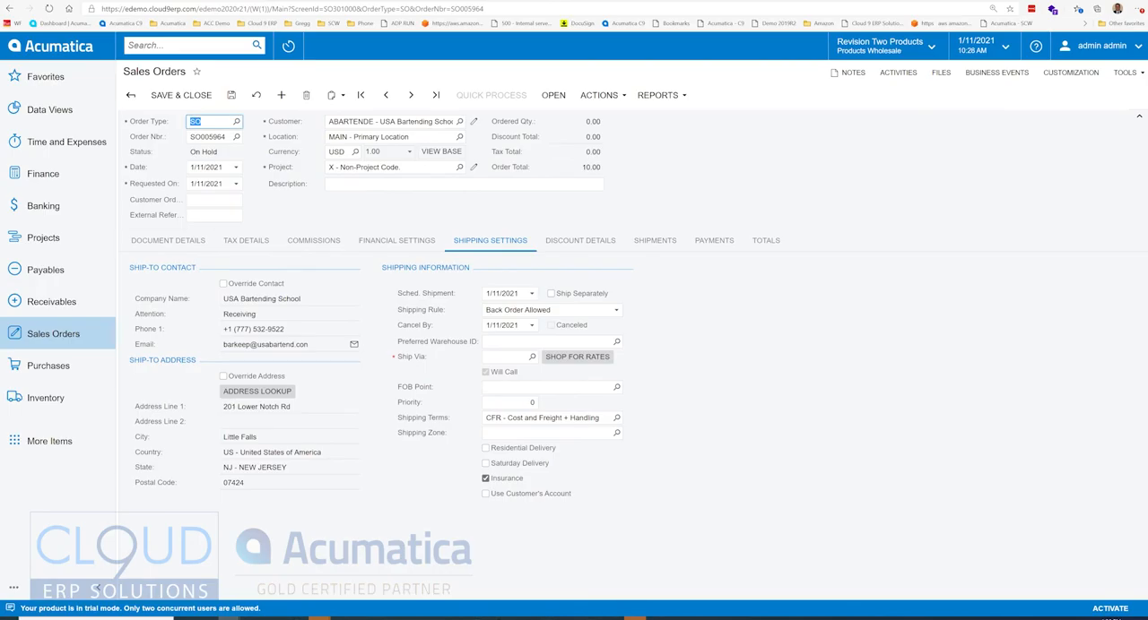
{"action": "left_click", "coordinate": [49, 8]}
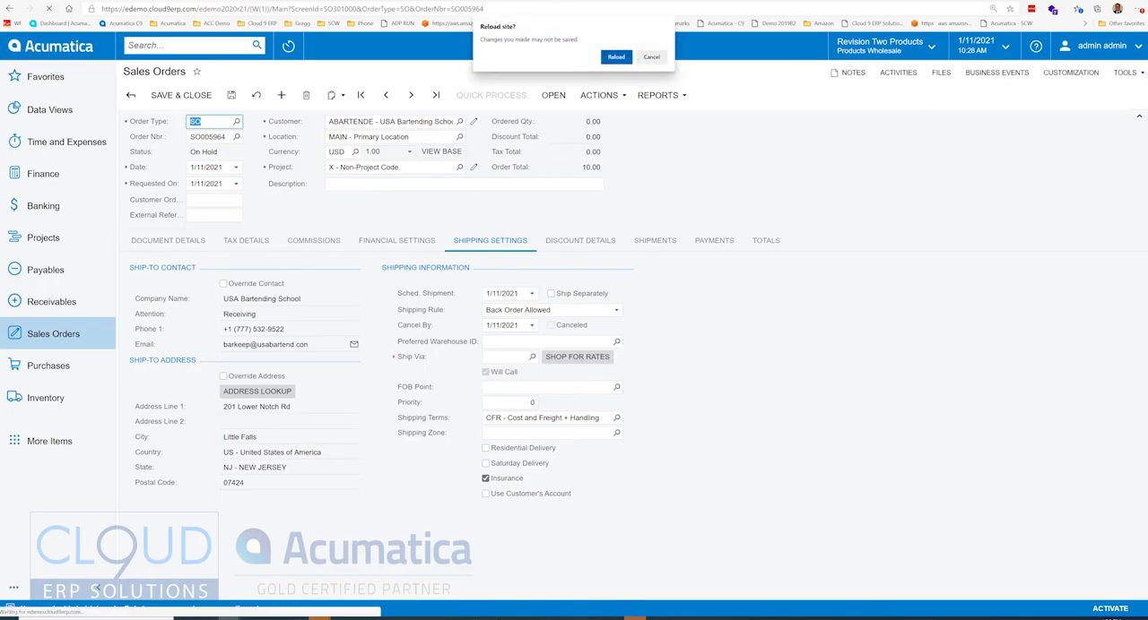
{"action": "key", "text": "Return"}
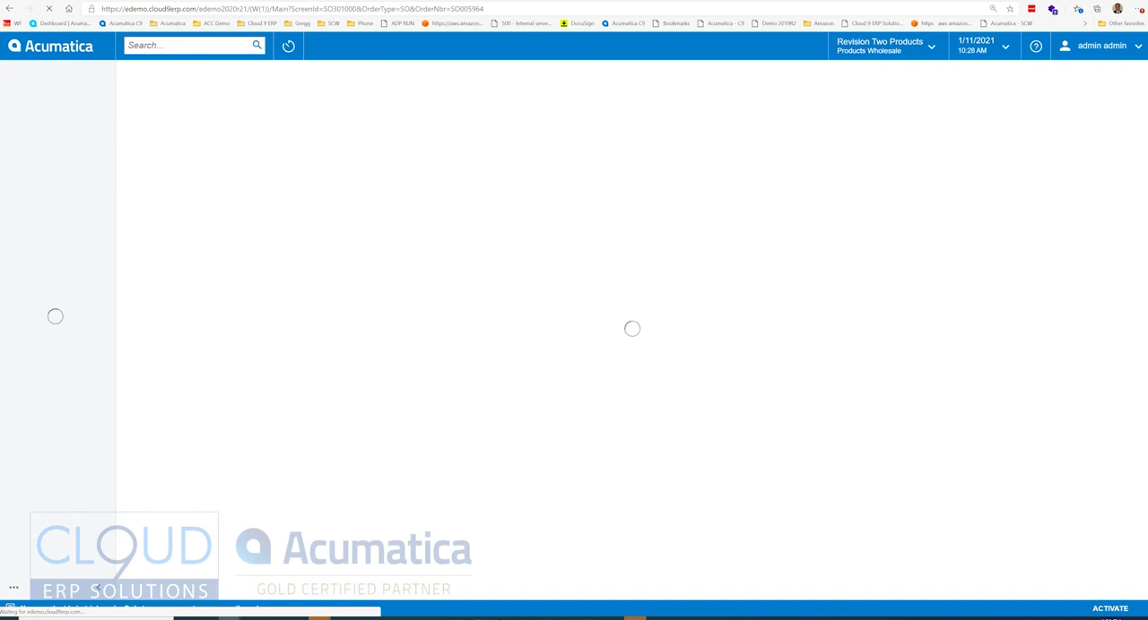
Step: Clear Ship Via in the bartending school order's shipping settings, try to save the order, and dismiss the resulting message
{"action": "left_click", "coordinate": [490, 241]}
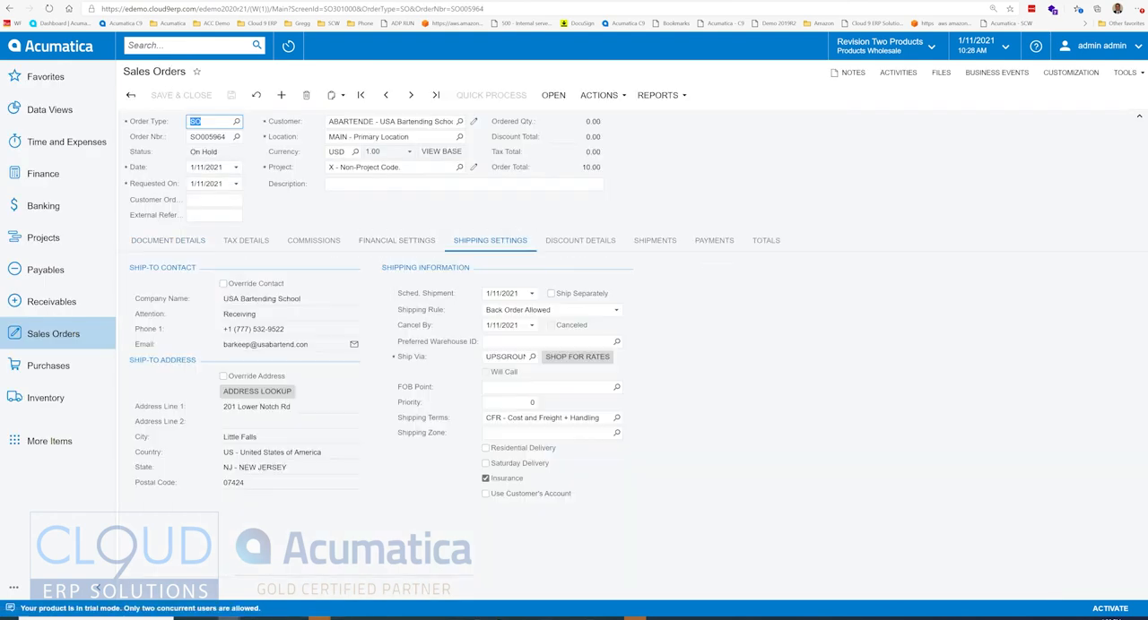
{"action": "left_click", "coordinate": [505, 356]}
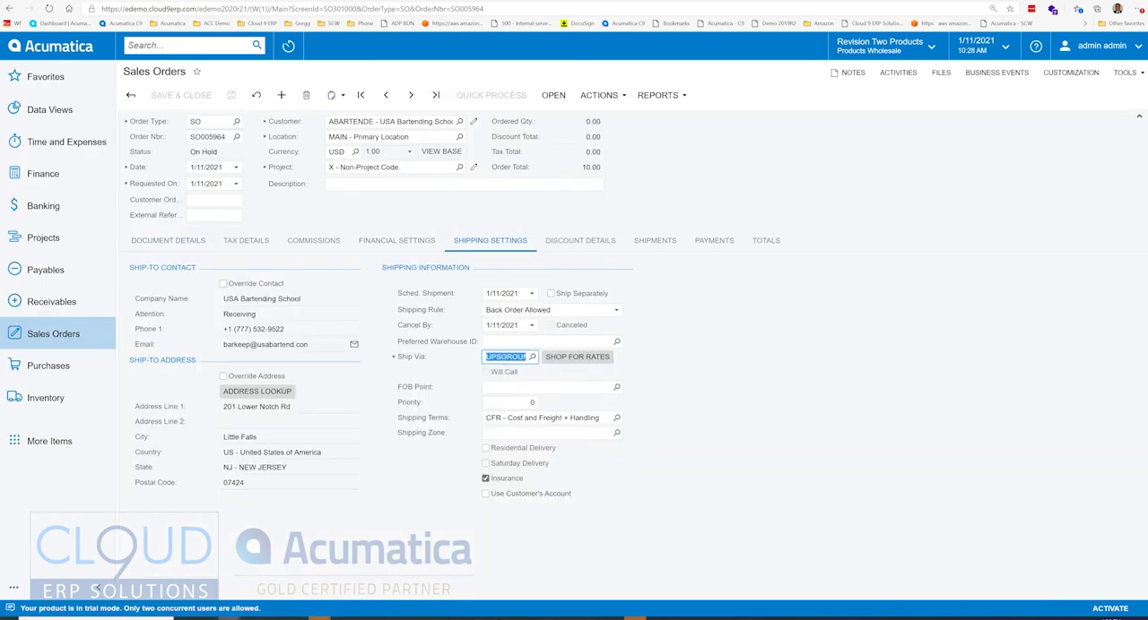
{"action": "key", "text": "BackSpace"}
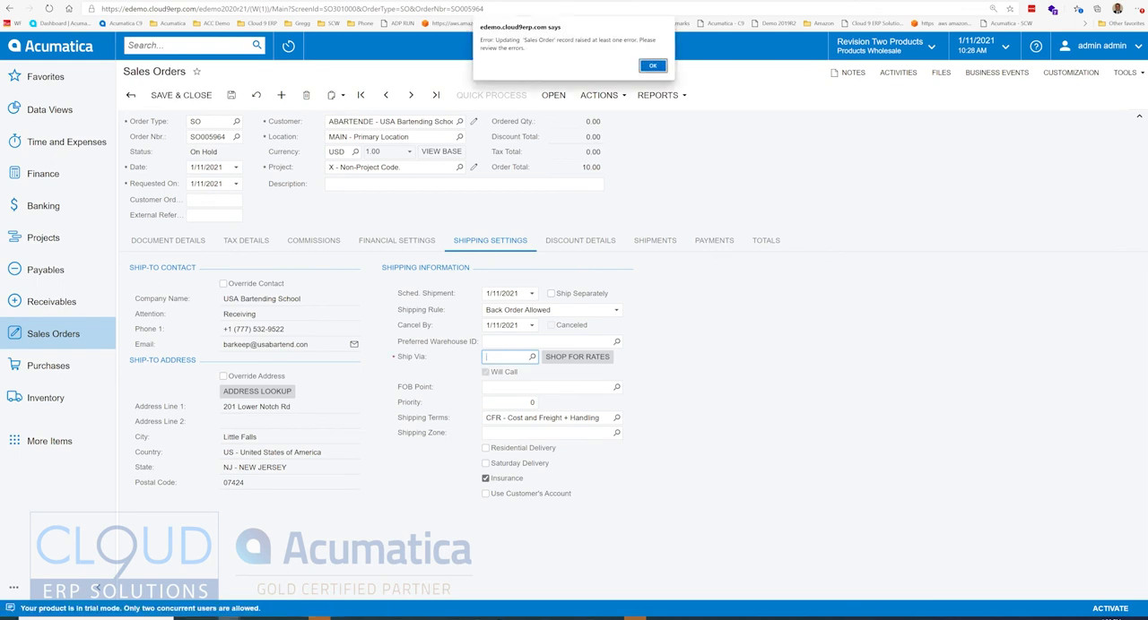
{"action": "key", "text": "Return"}
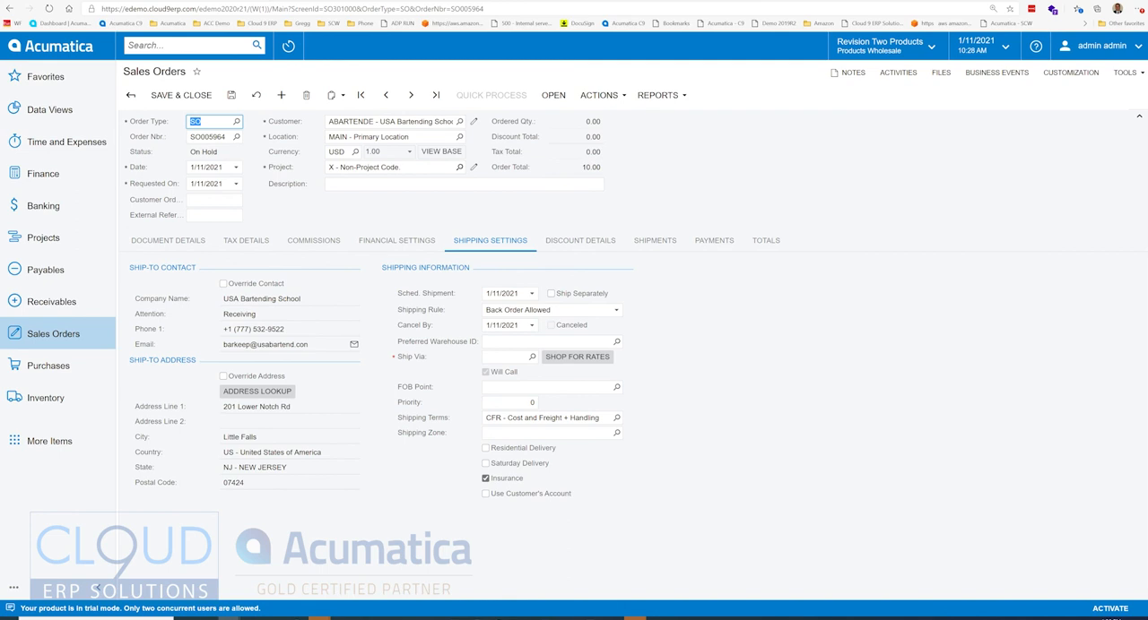
Step: Change the order's customer to ABCVENTURE - ABC Capital Ventures and save it with Ship Via empty
{"action": "left_click", "coordinate": [460, 122]}
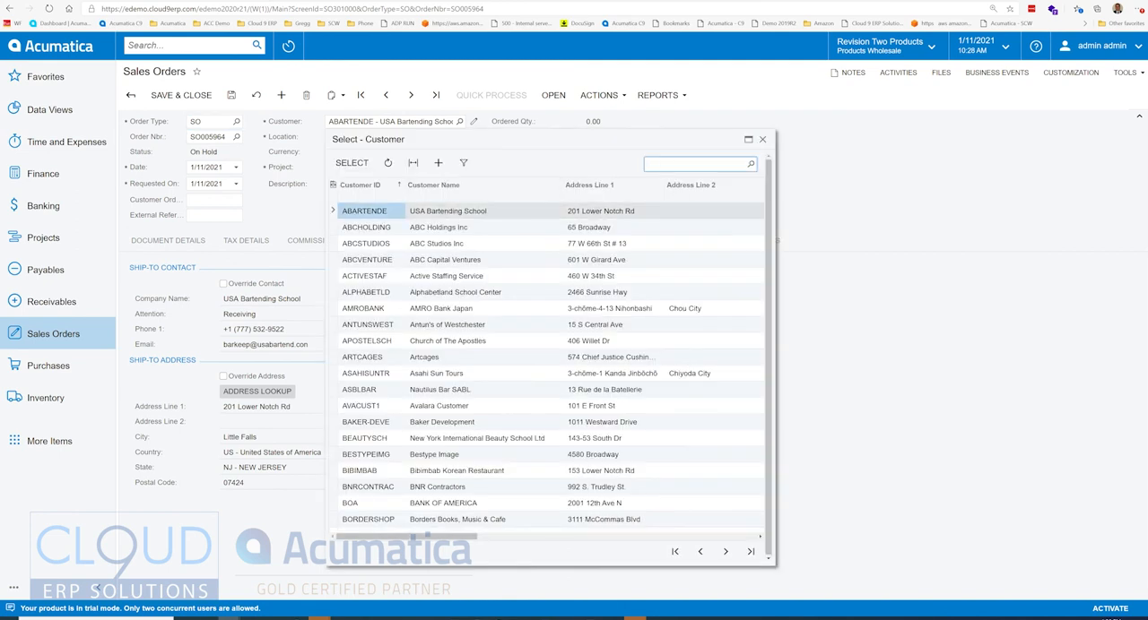
{"action": "double_click", "coordinate": [457, 260]}
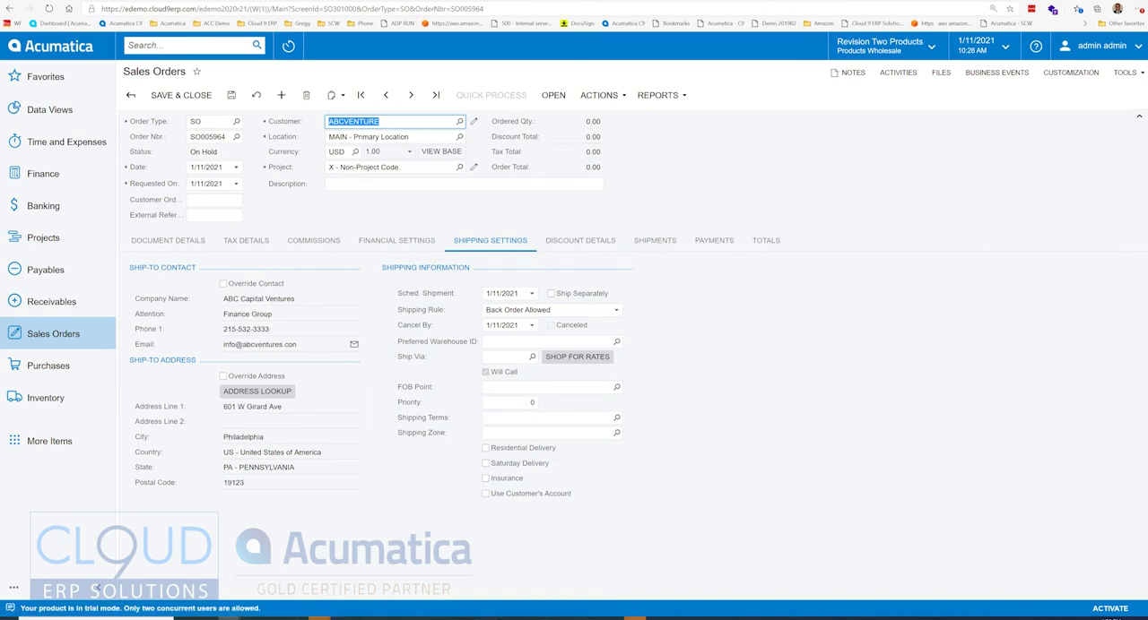
{"action": "key", "text": "ctrl+s"}
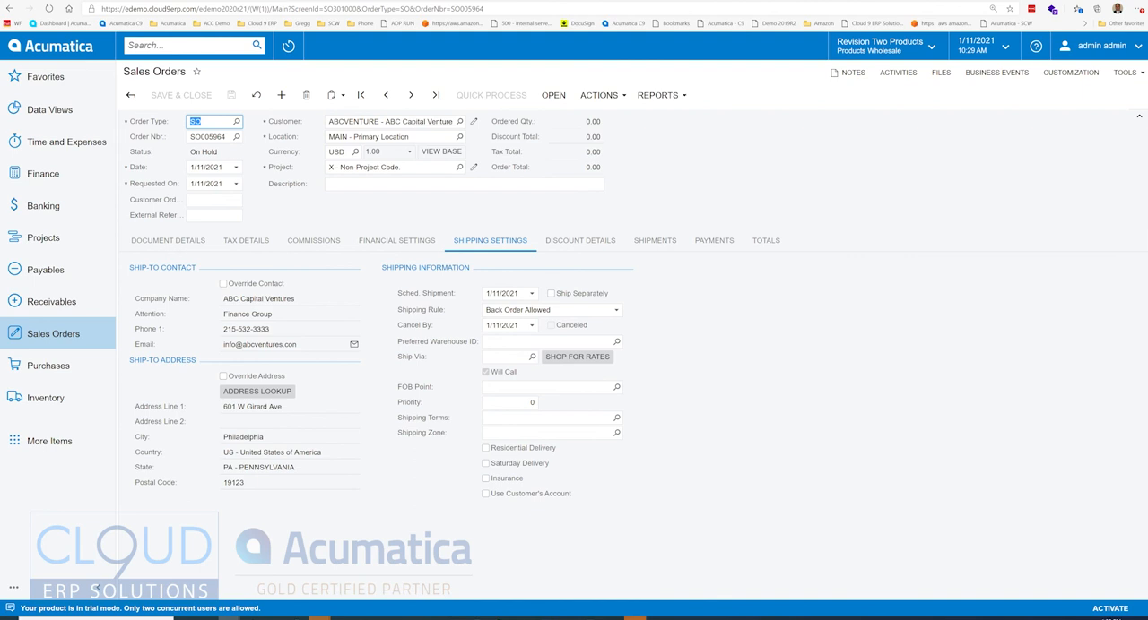
{"action": "left_click", "coordinate": [616, 310]}
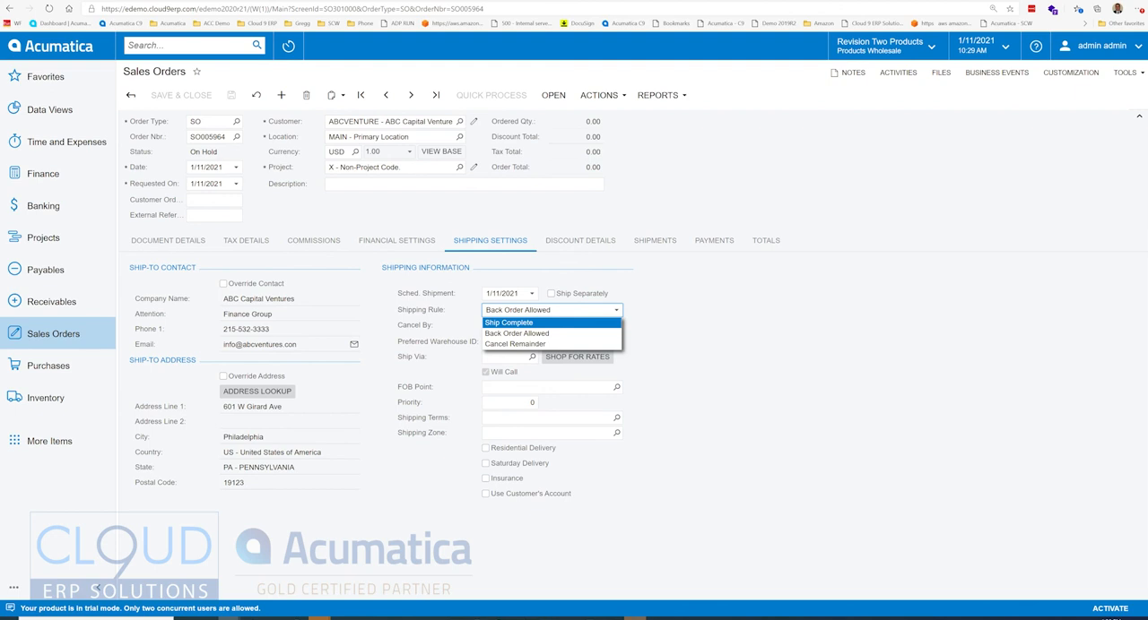
{"action": "key", "text": "Escape"}
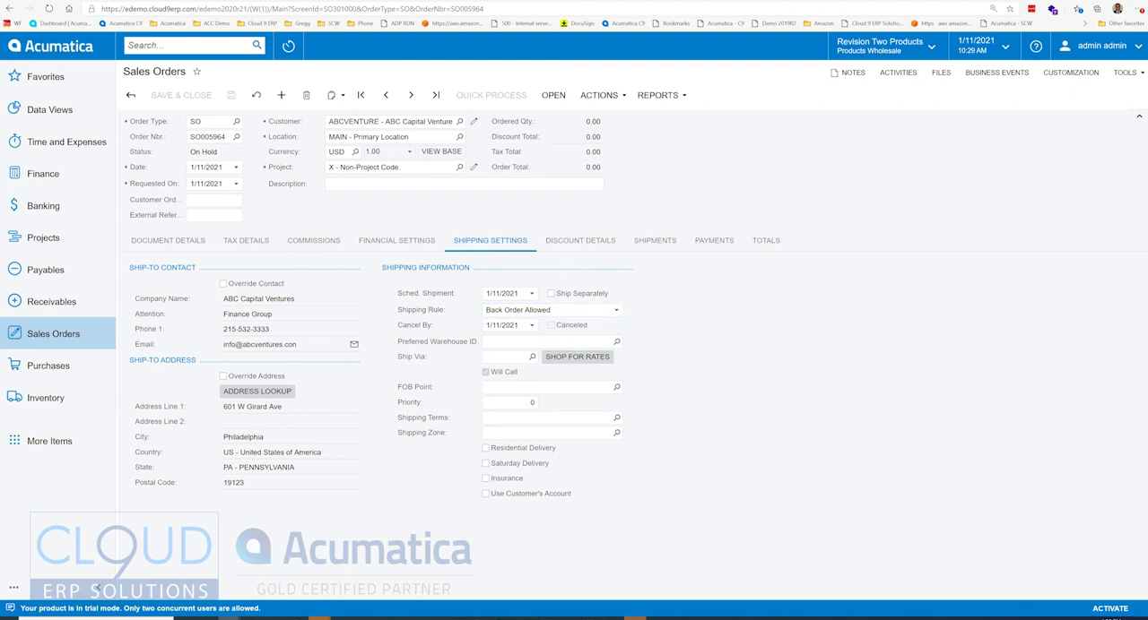